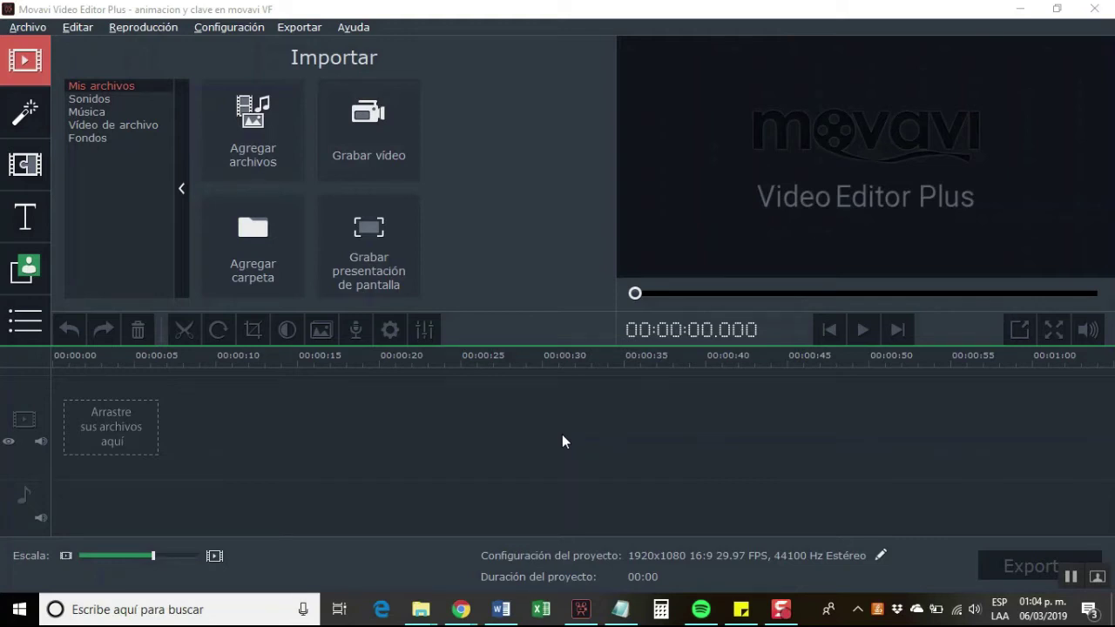
left_click(88, 137)
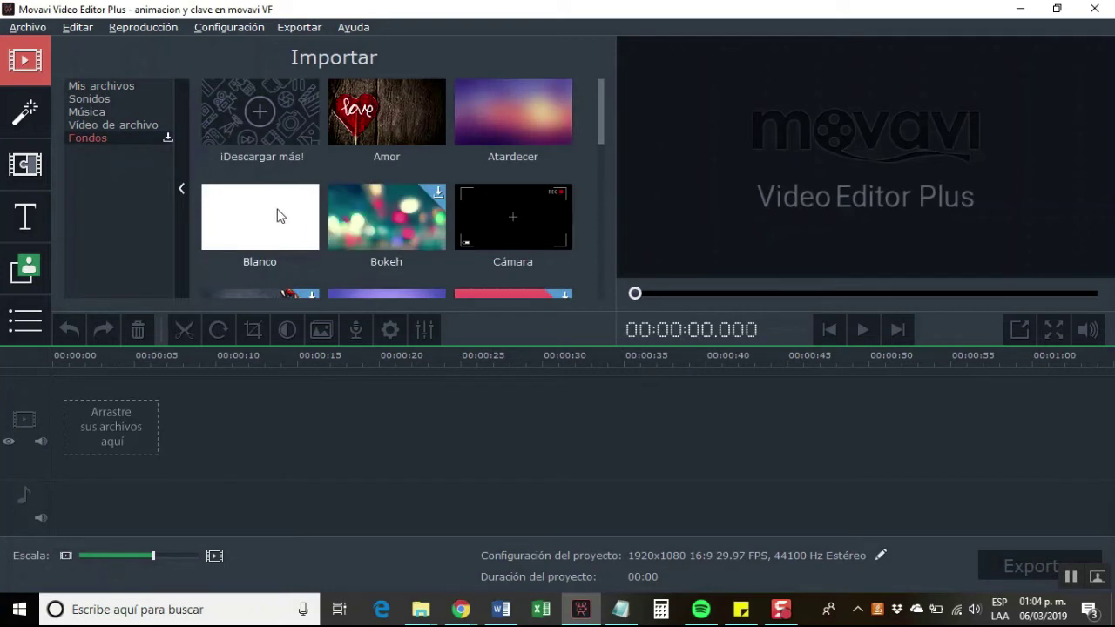
left_click_drag(279, 215, 91, 433)
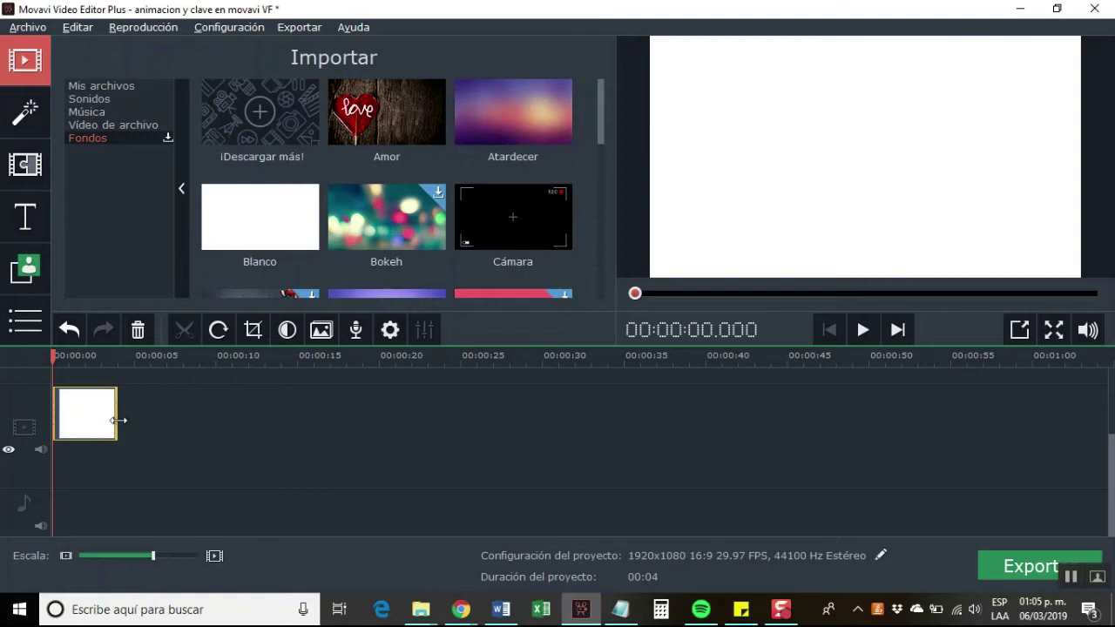
key("ctrl+z")
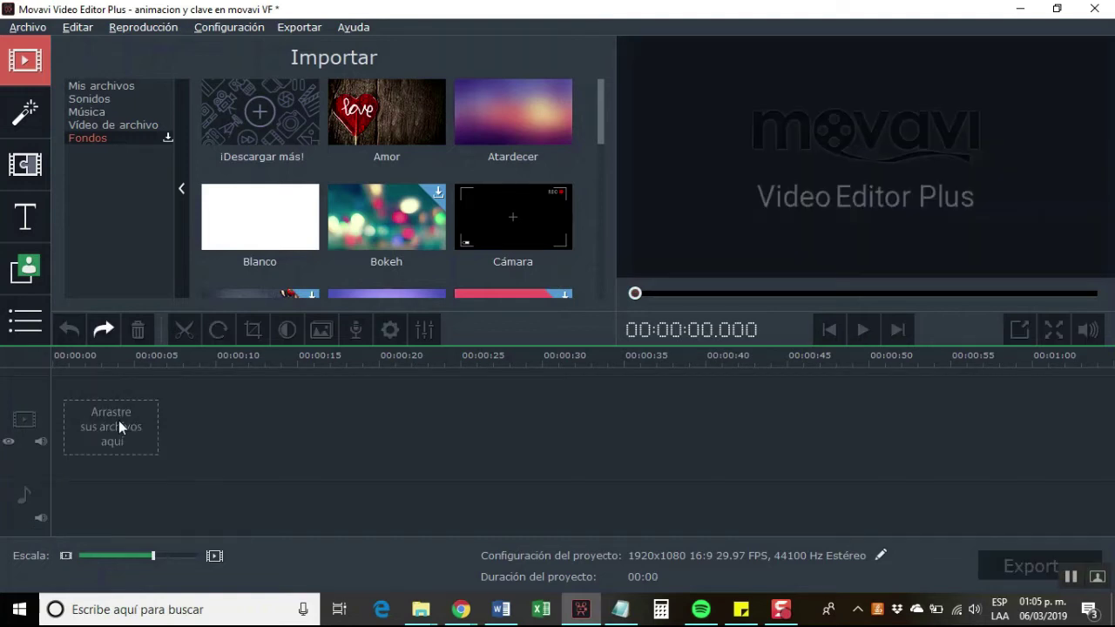
left_click(103, 86)
left_click(253, 124)
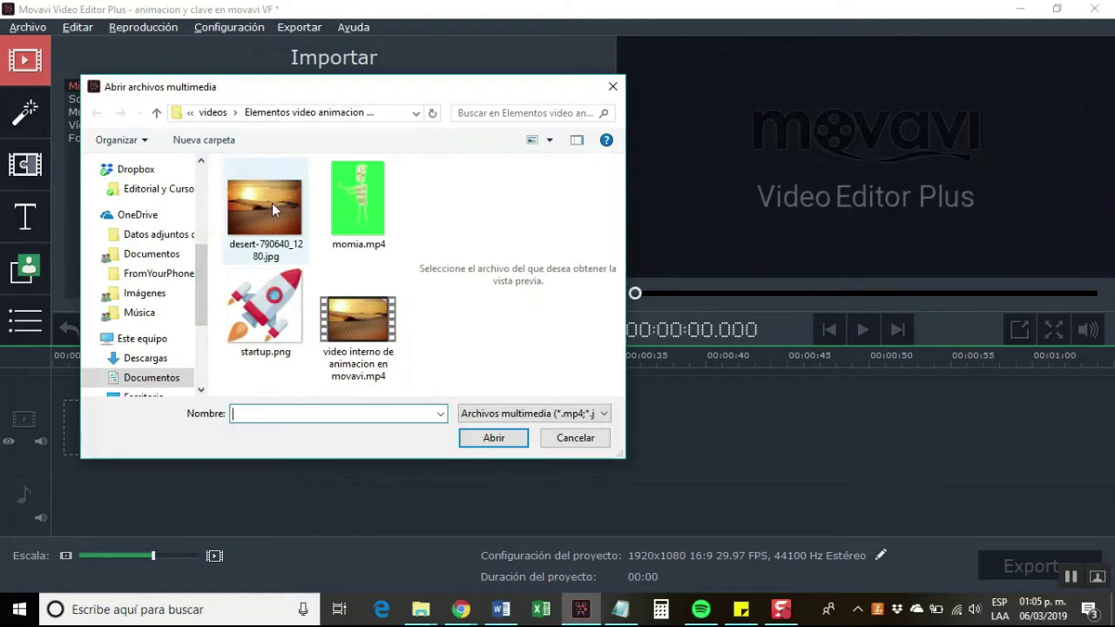
left_click(272, 203)
left_click(476, 442)
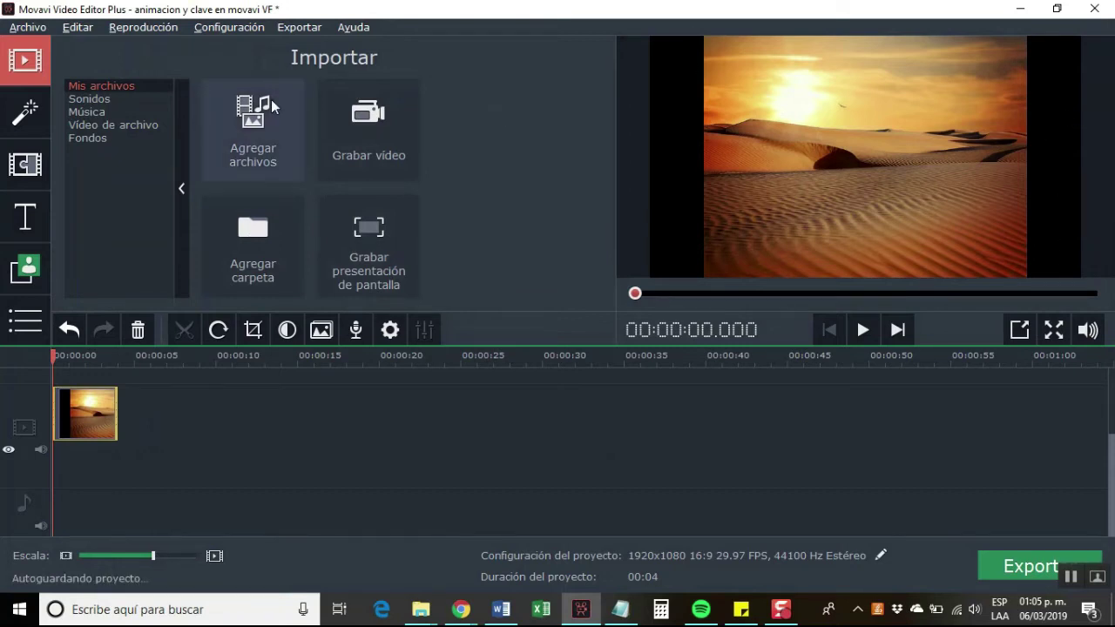
key("ctrl+z")
left_click(259, 144)
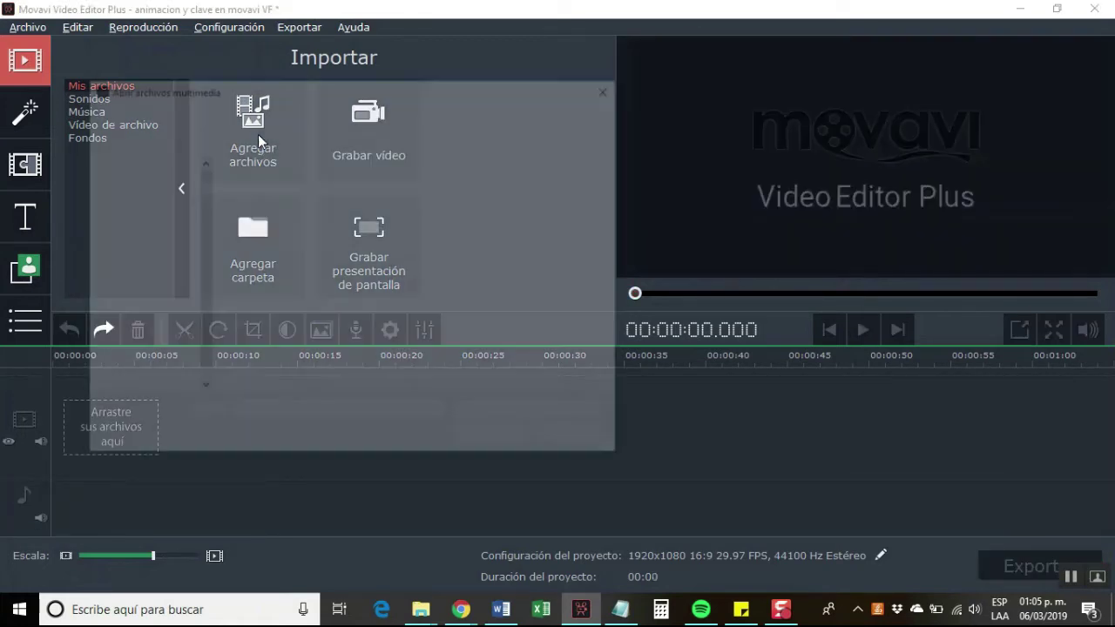
left_click(612, 86)
- Add the Blanco background to the start of the main video track
left_click(81, 138)
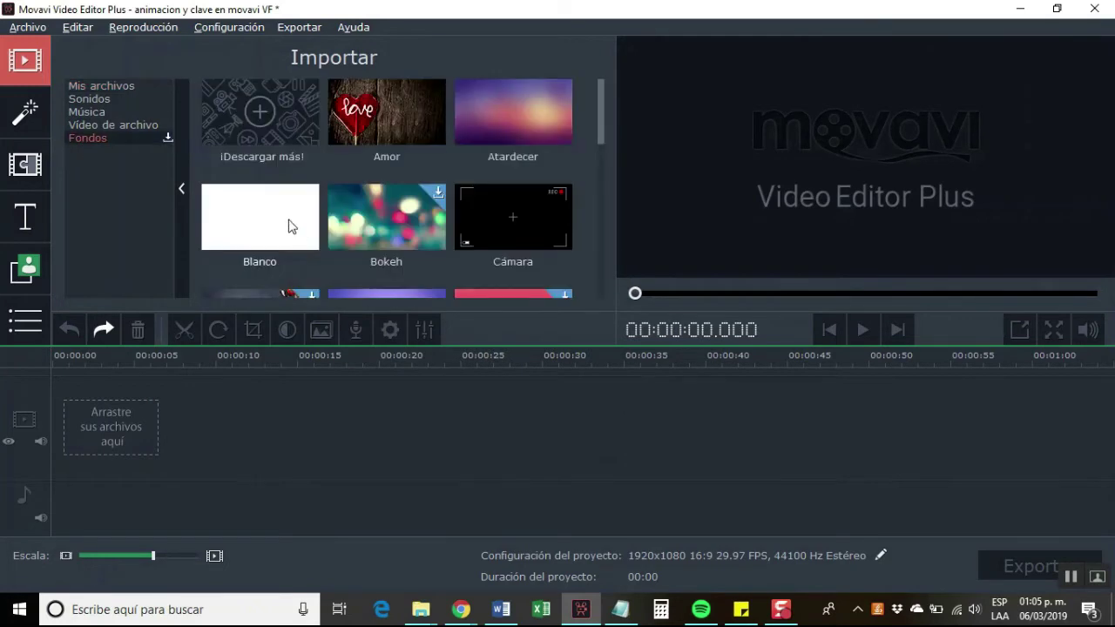
left_click_drag(289, 224, 71, 417)
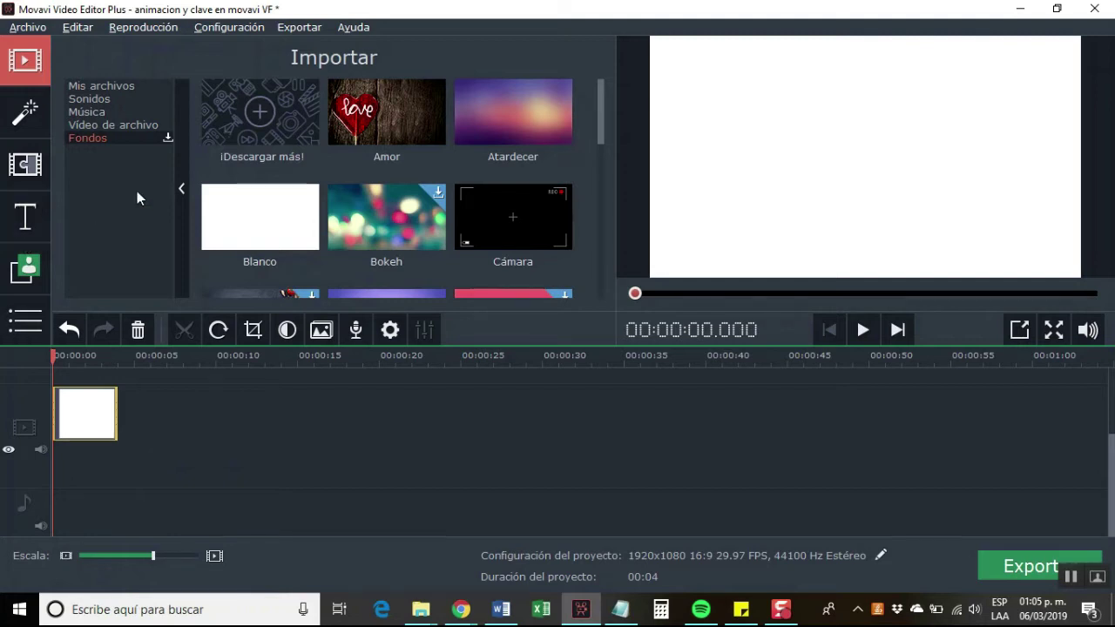
- Import desert-790640_1280.jpg and place it on the overlay track above the white background, starting at 0 seconds
left_click(116, 86)
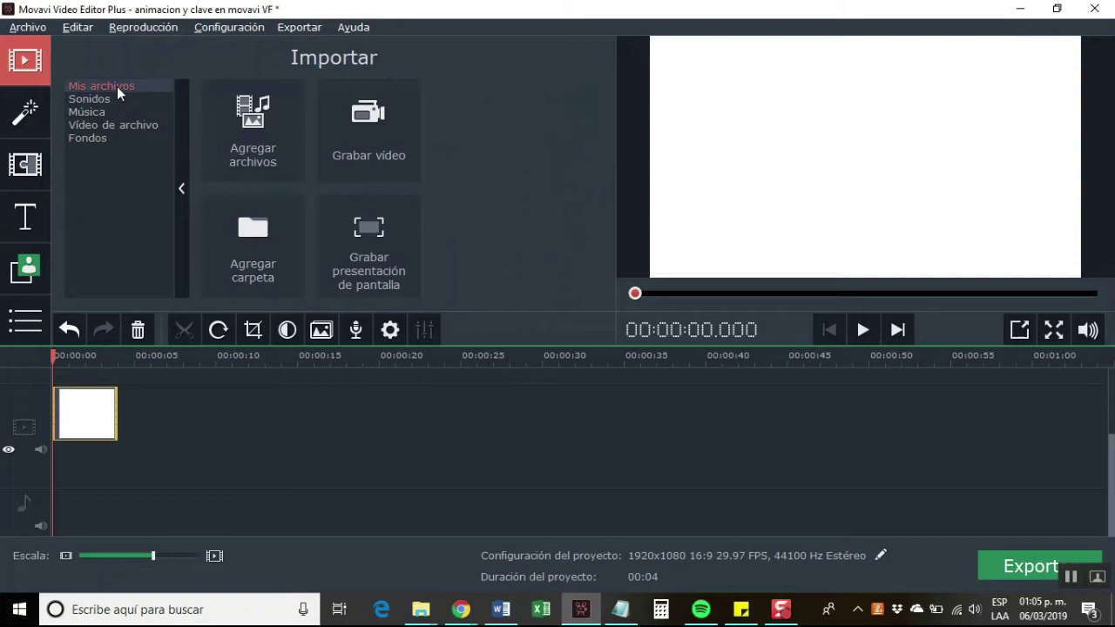
left_click(245, 118)
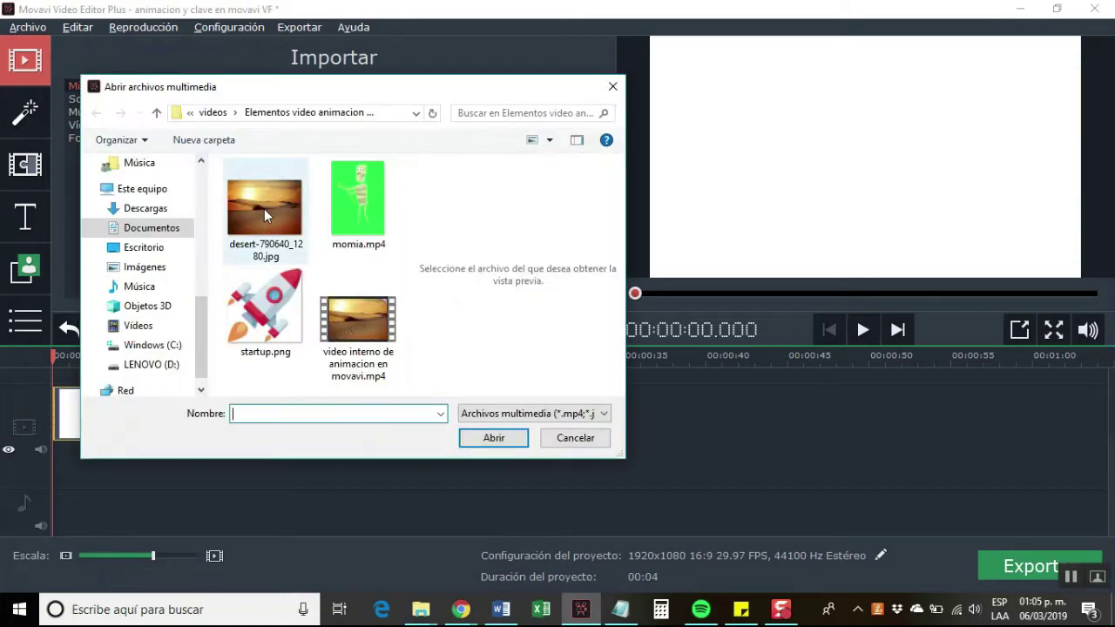
left_click(264, 211)
left_click(482, 442)
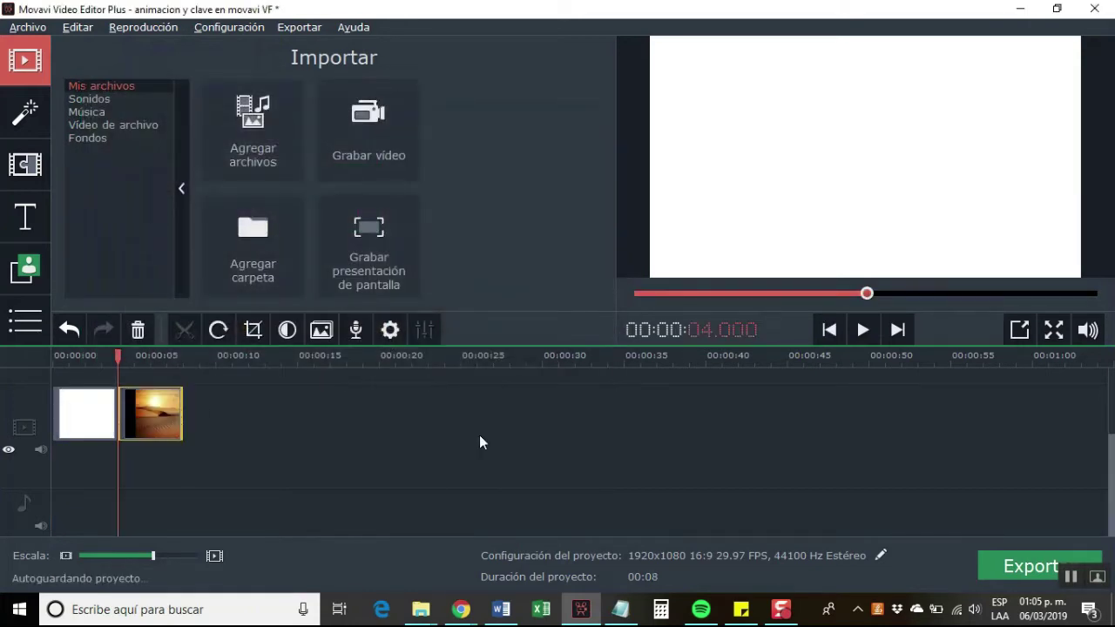
left_click_drag(147, 405, 70, 453)
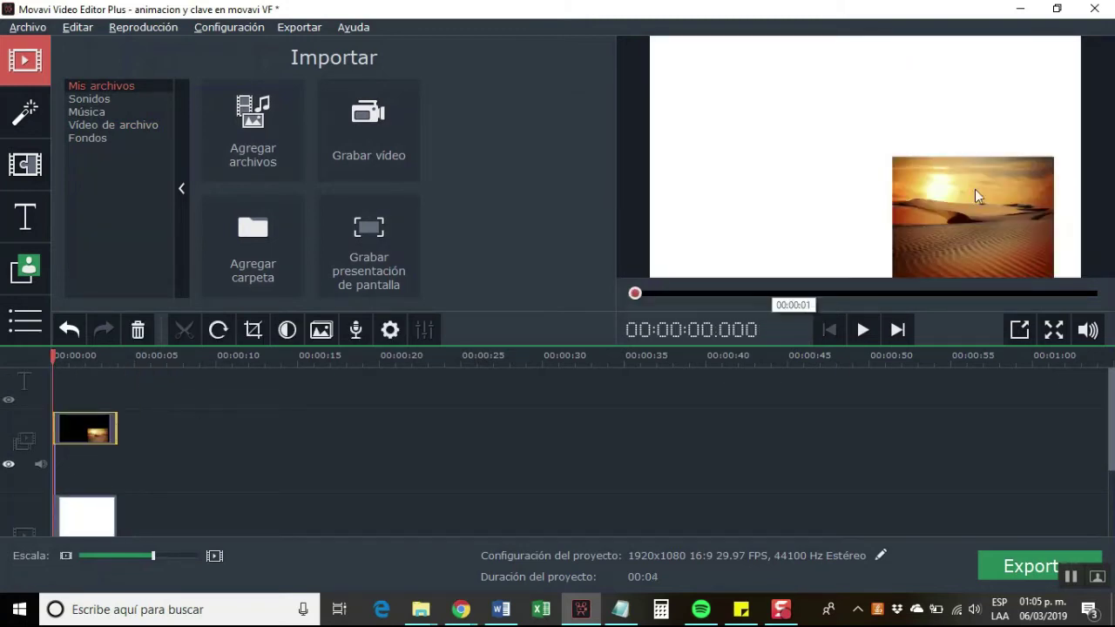
- Enlarge and reposition the desert overlay as Imagen en imagen until its picture covers the whole white frame
double_click(99, 435)
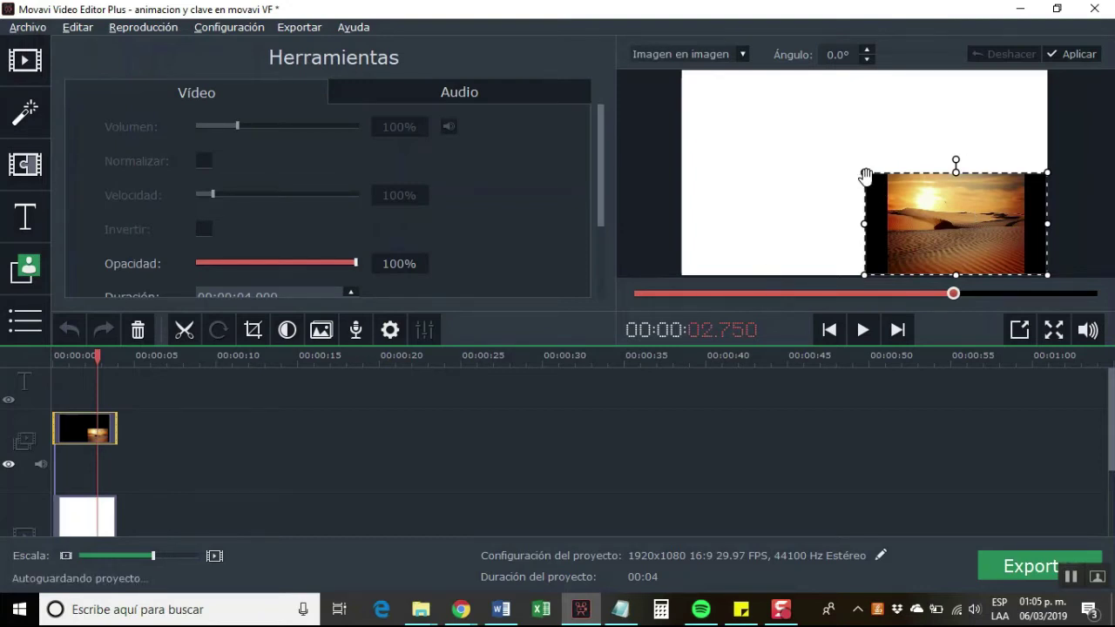
left_click_drag(864, 176, 596, 94)
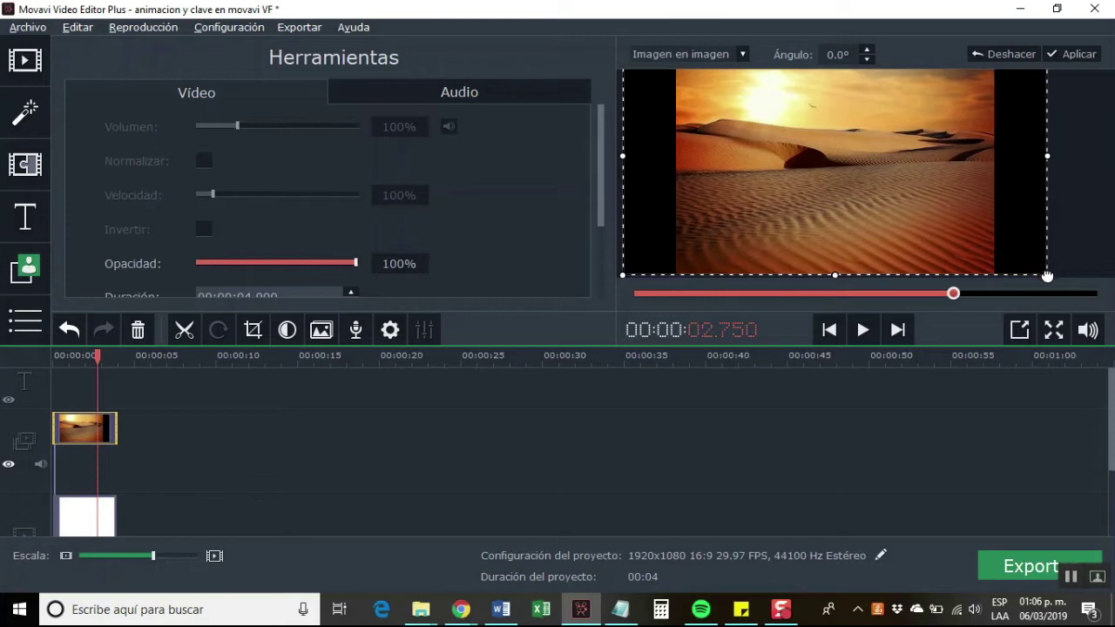
left_click_drag(1047, 273, 1088, 305)
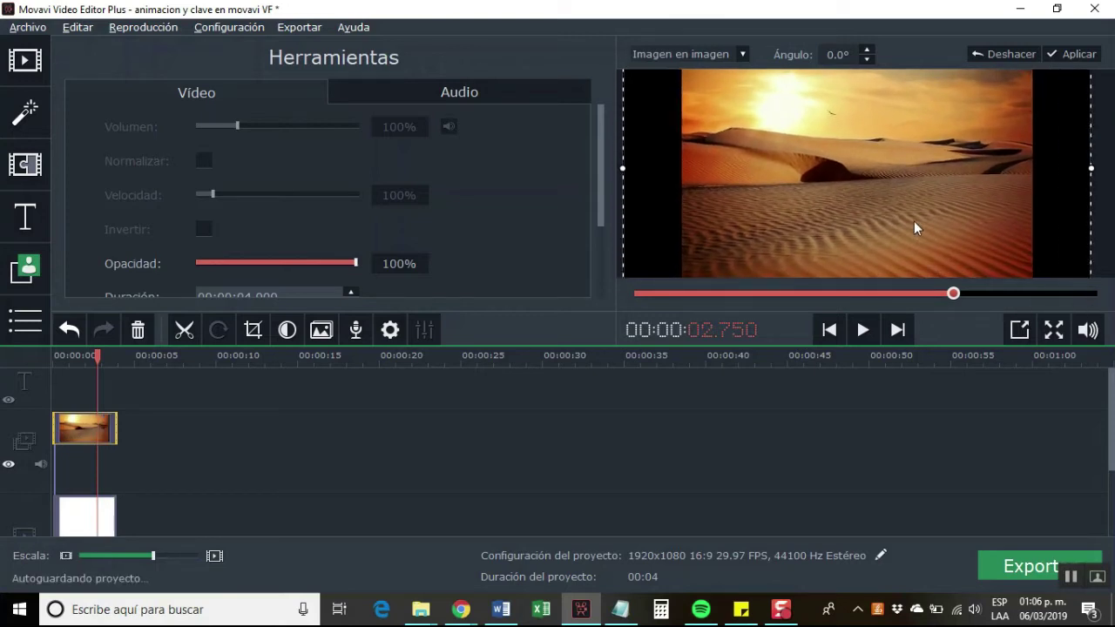
left_click_drag(914, 221, 903, 228)
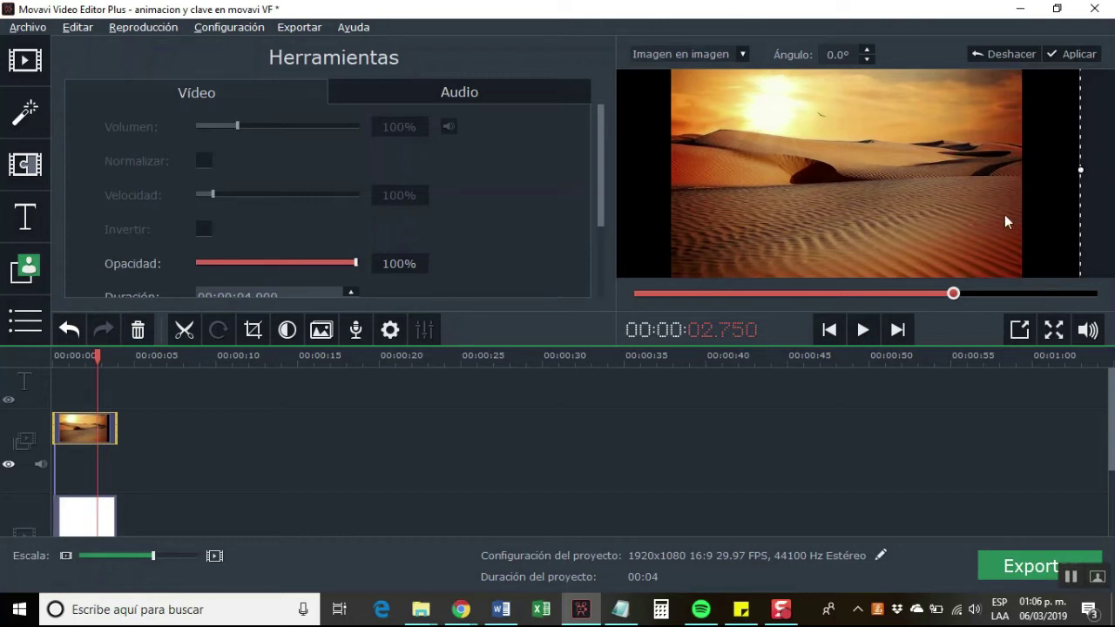
left_click_drag(1004, 216, 995, 177)
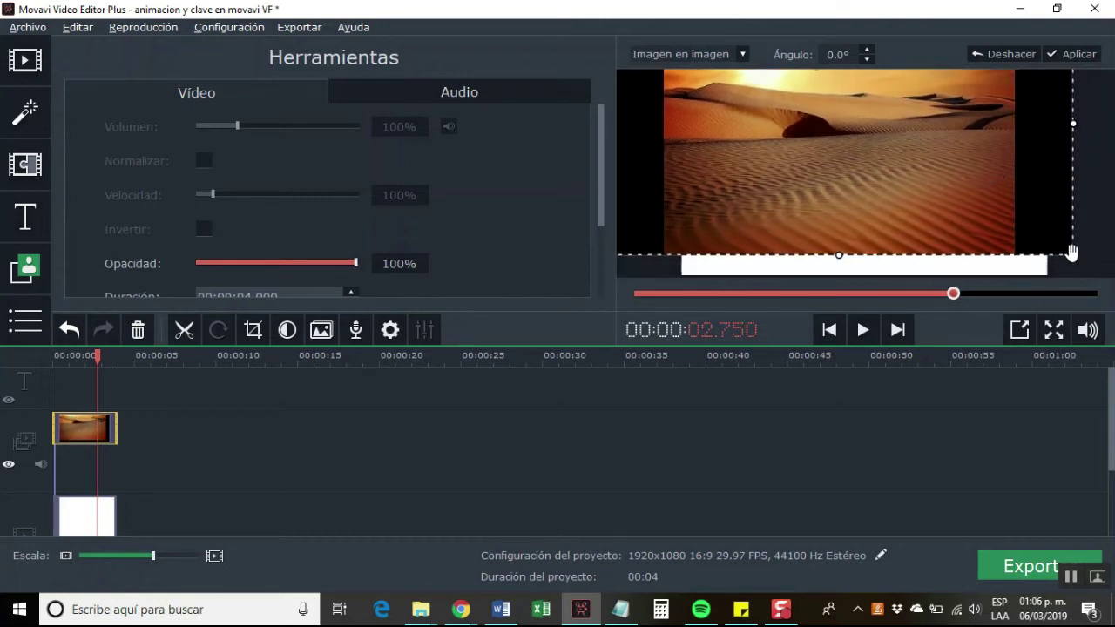
left_click_drag(1073, 253, 1111, 277)
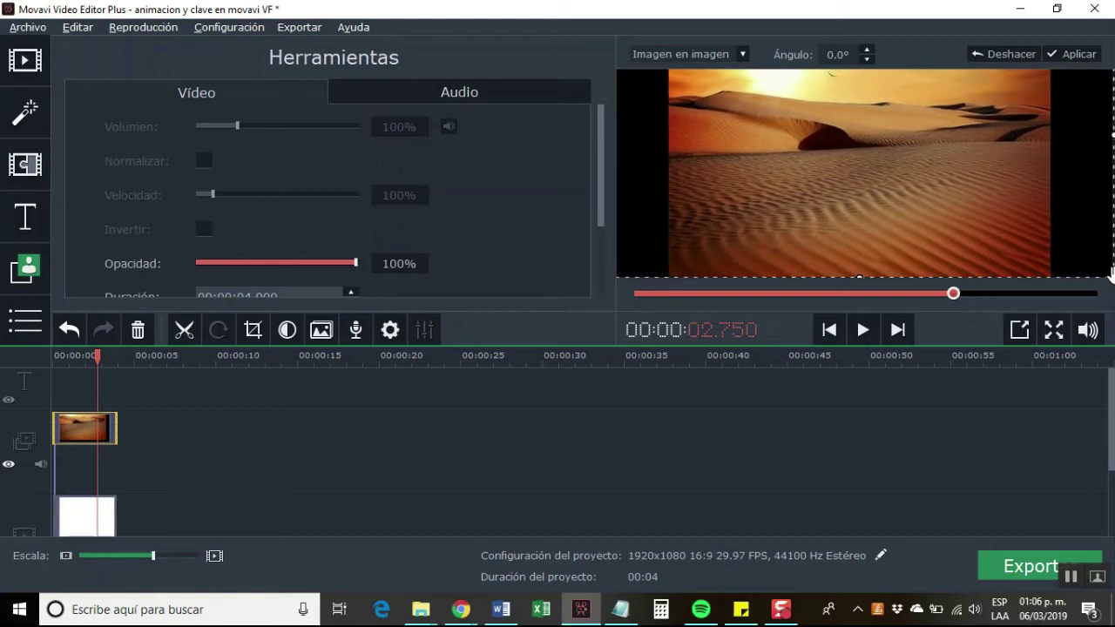
left_click_drag(960, 193, 954, 219)
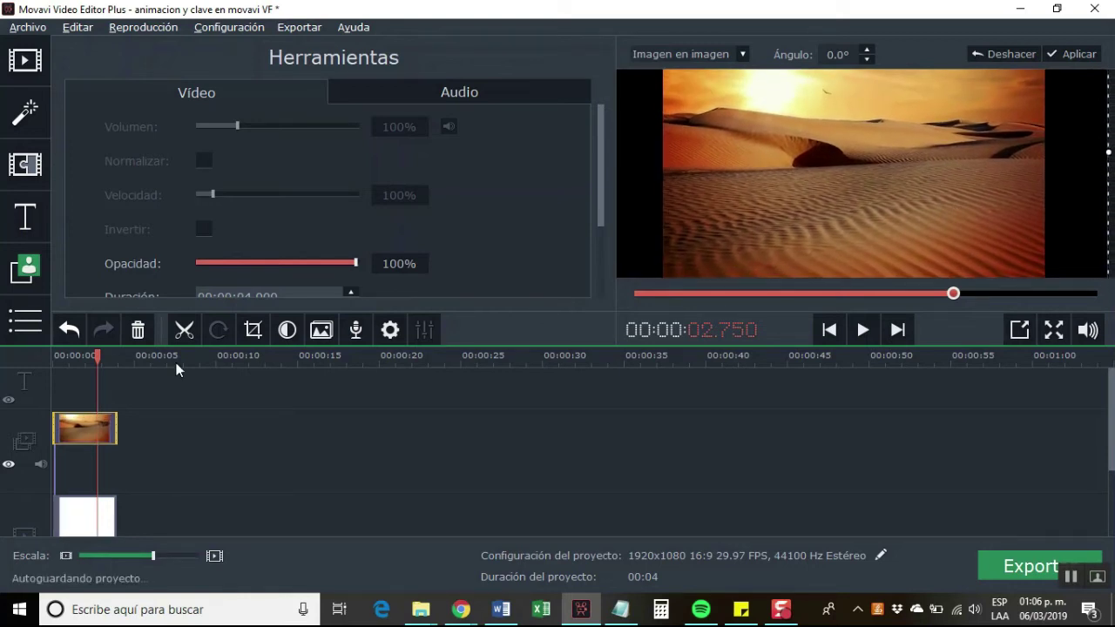
- Play the project from the start, shift the desert overlay slightly to the right to cover the white edge, and replay it
left_click_drag(97, 356, 38, 364)
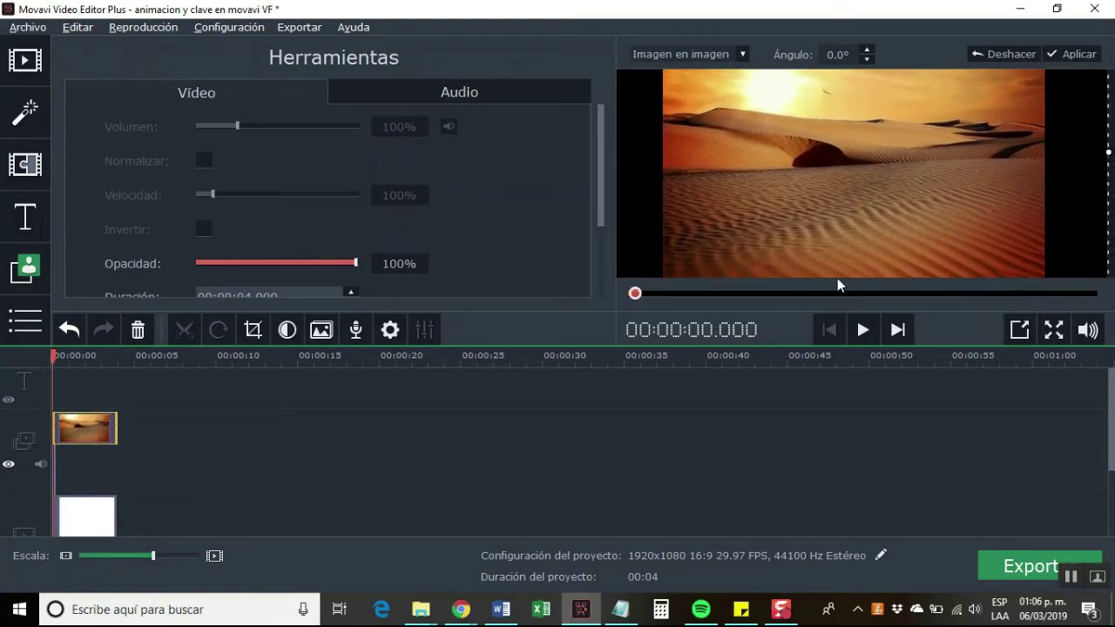
left_click(865, 329)
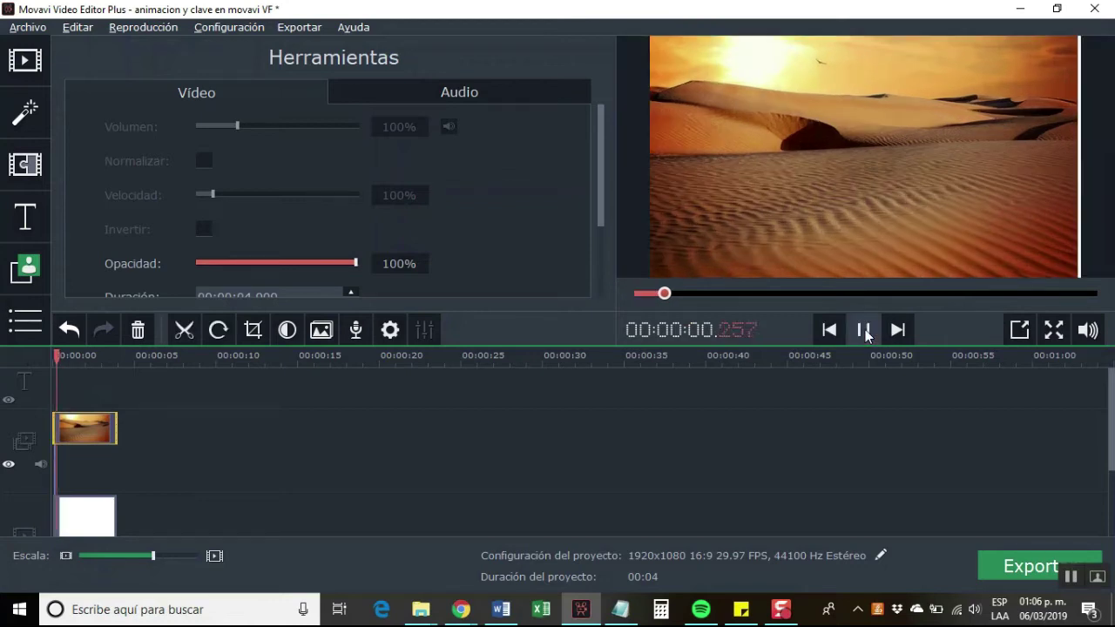
left_click(865, 330)
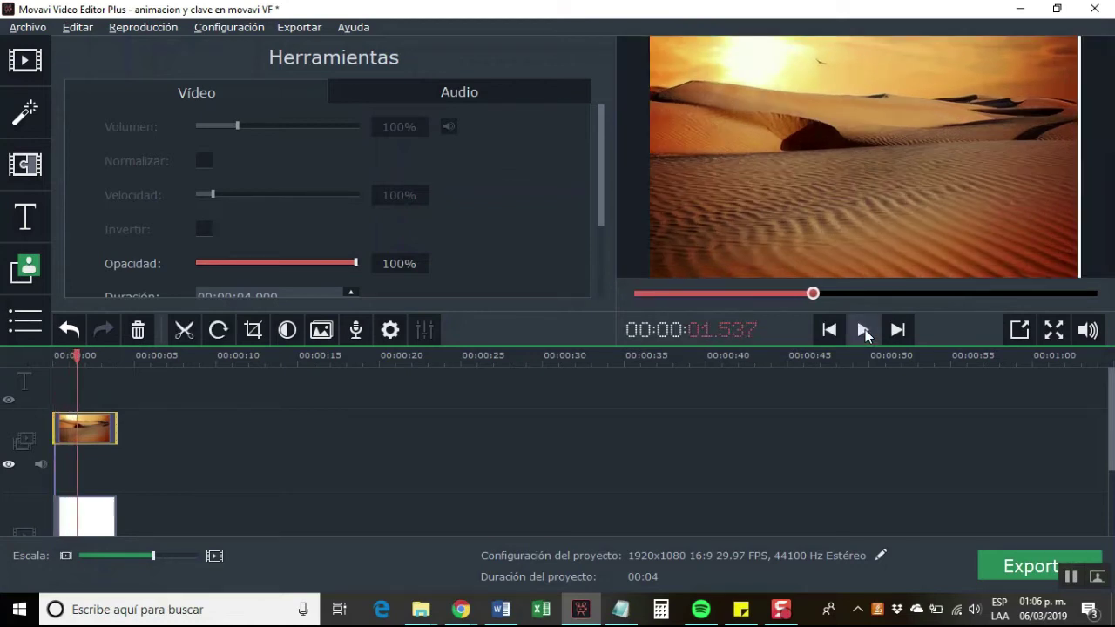
left_click(96, 434)
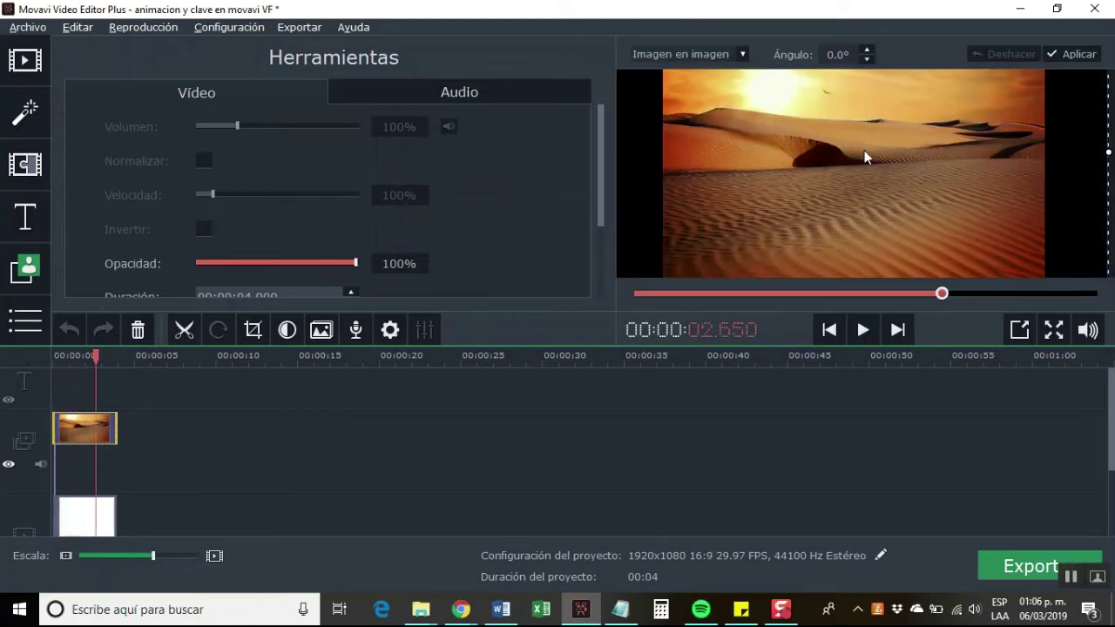
left_click_drag(864, 150, 873, 151)
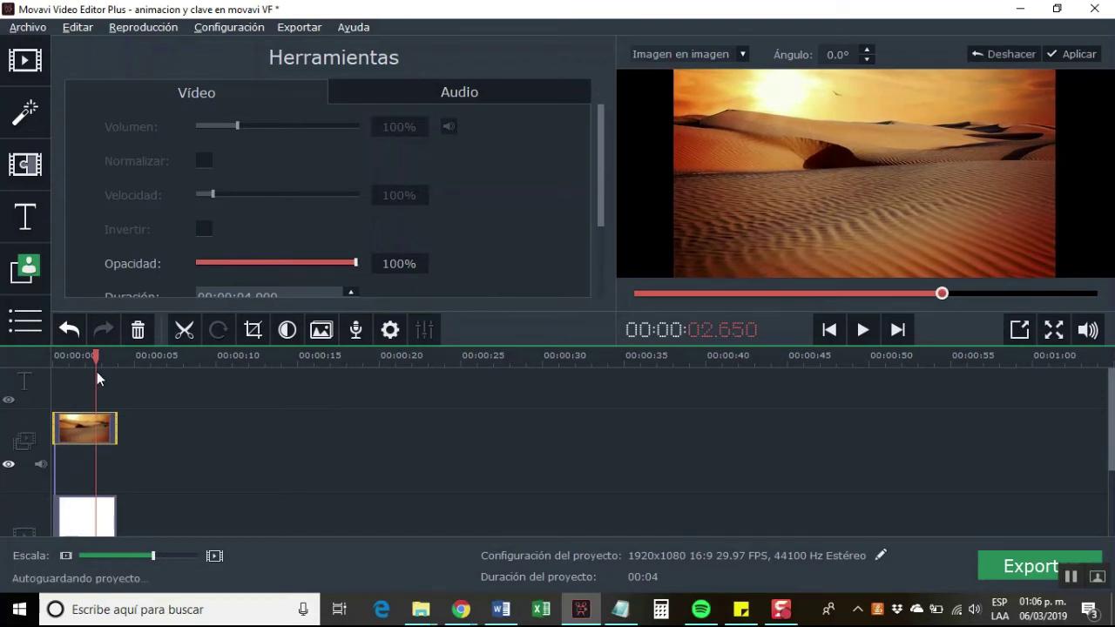
left_click_drag(96, 371, 0, 379)
left_click(861, 331)
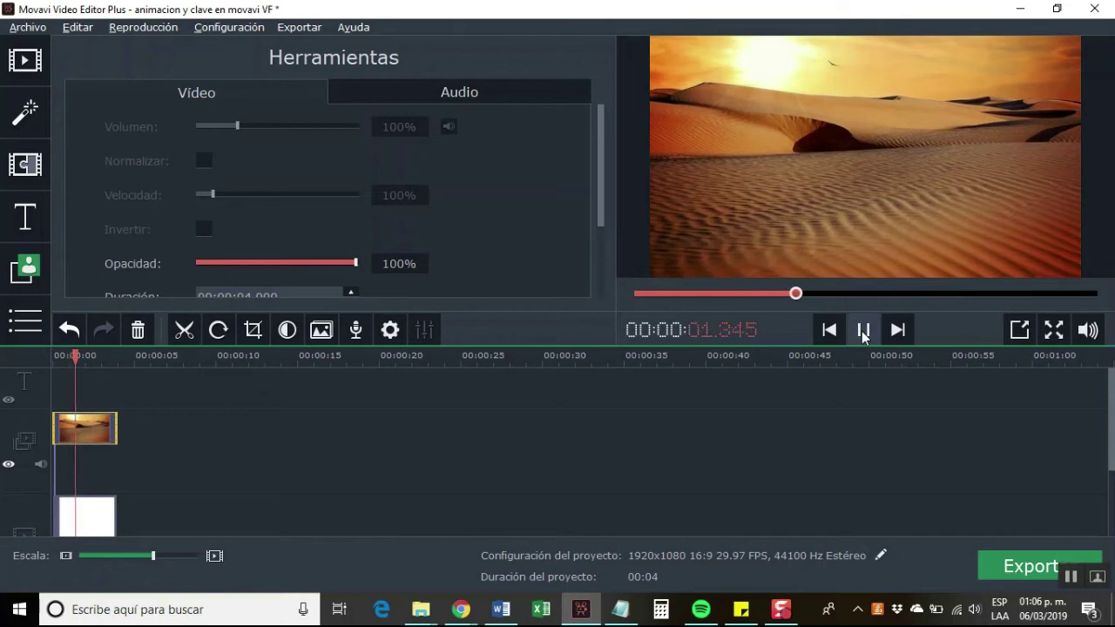
left_click(862, 331)
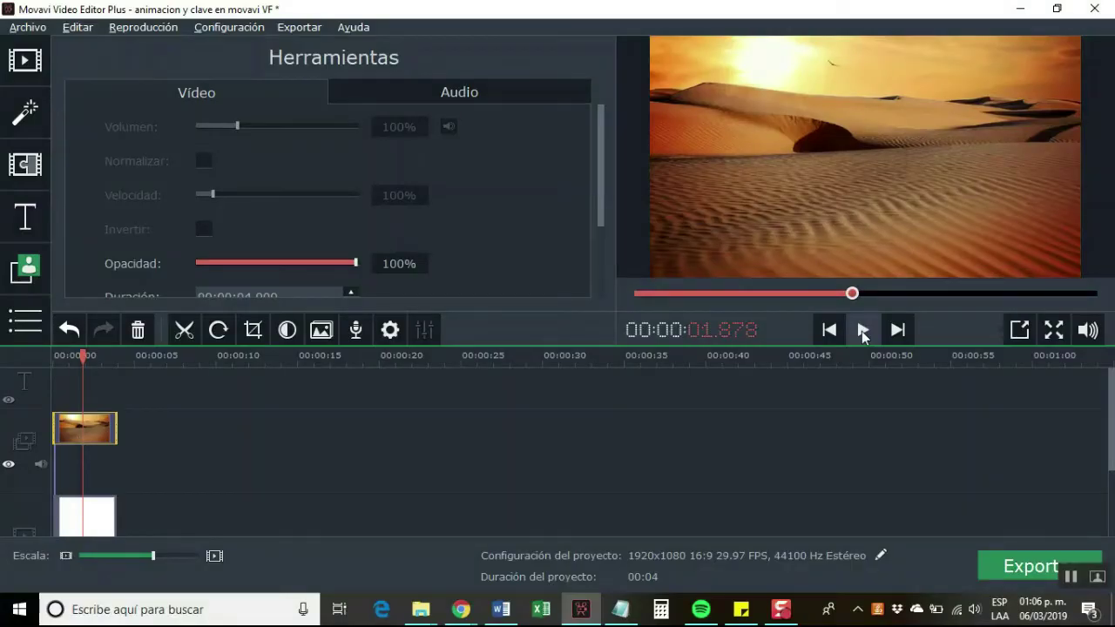
- Import startup.png and place the rocket on a new overlay track above the desert image, starting at 0 seconds
left_click(39, 68)
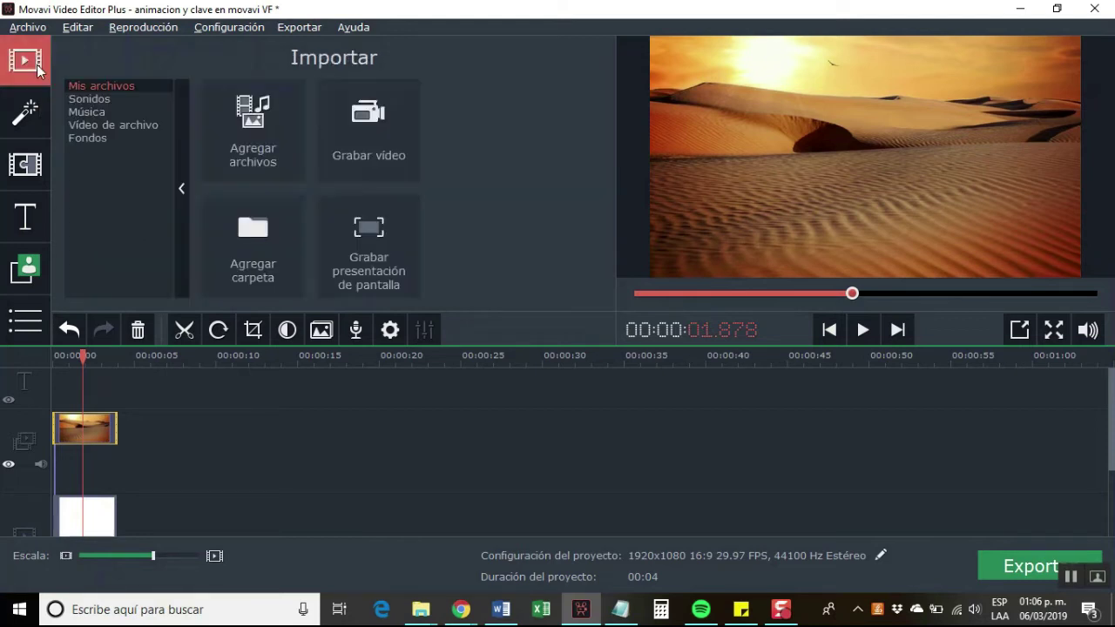
left_click(249, 119)
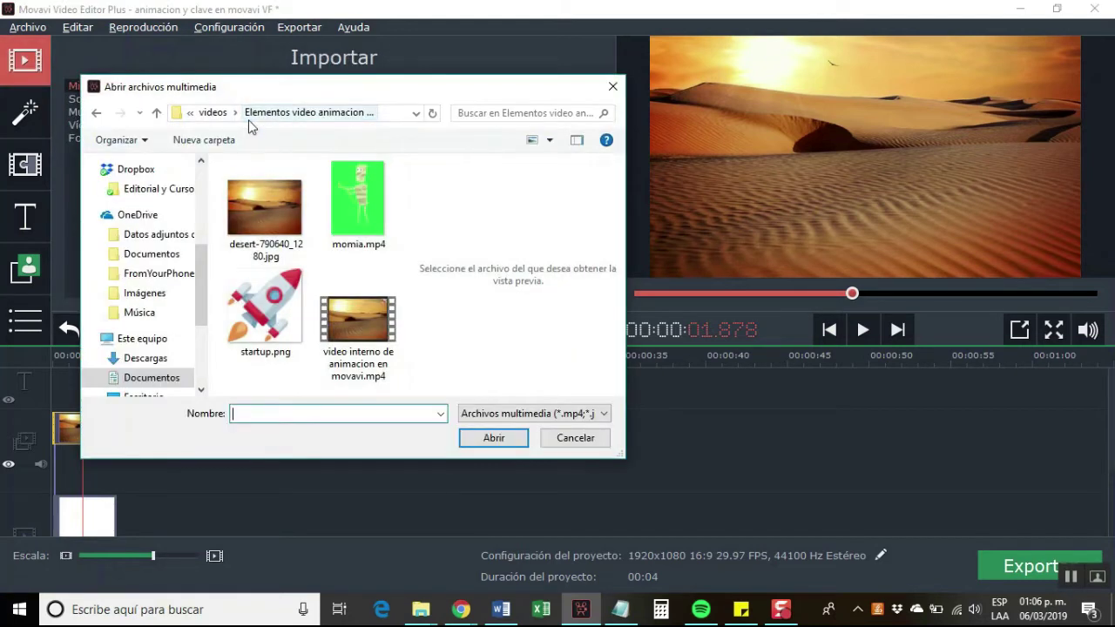
left_click(266, 314)
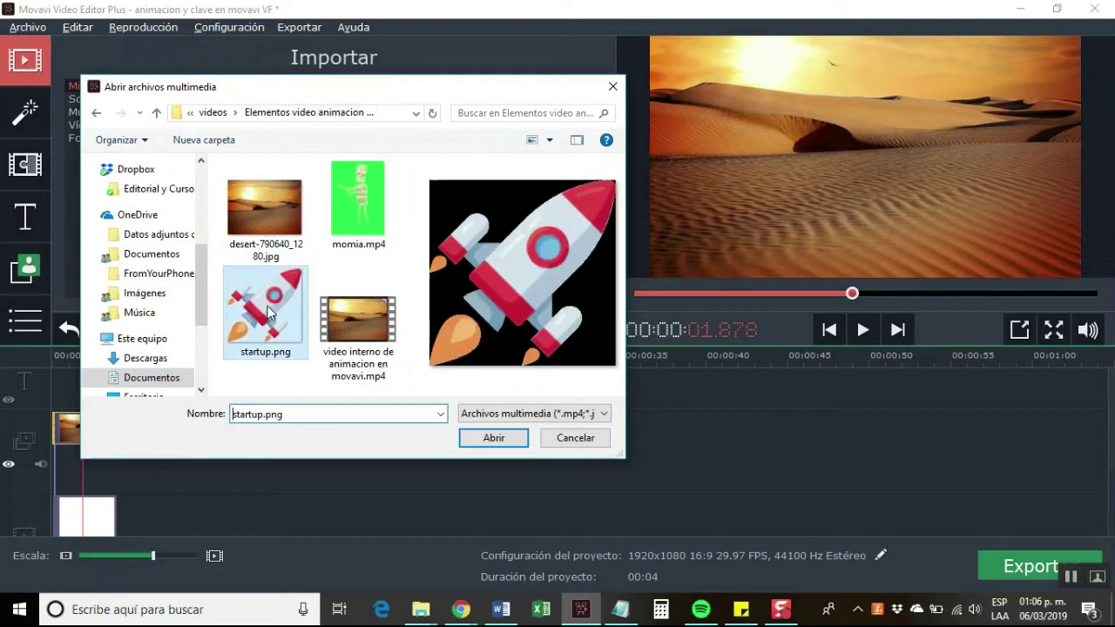
left_click(504, 440)
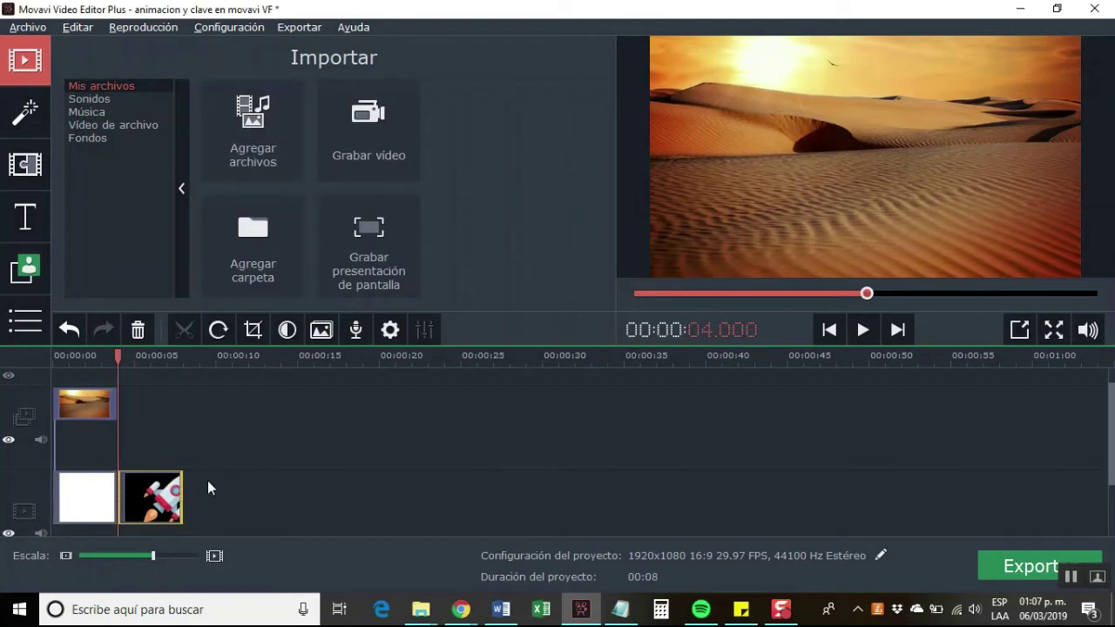
left_click_drag(162, 504, 89, 370)
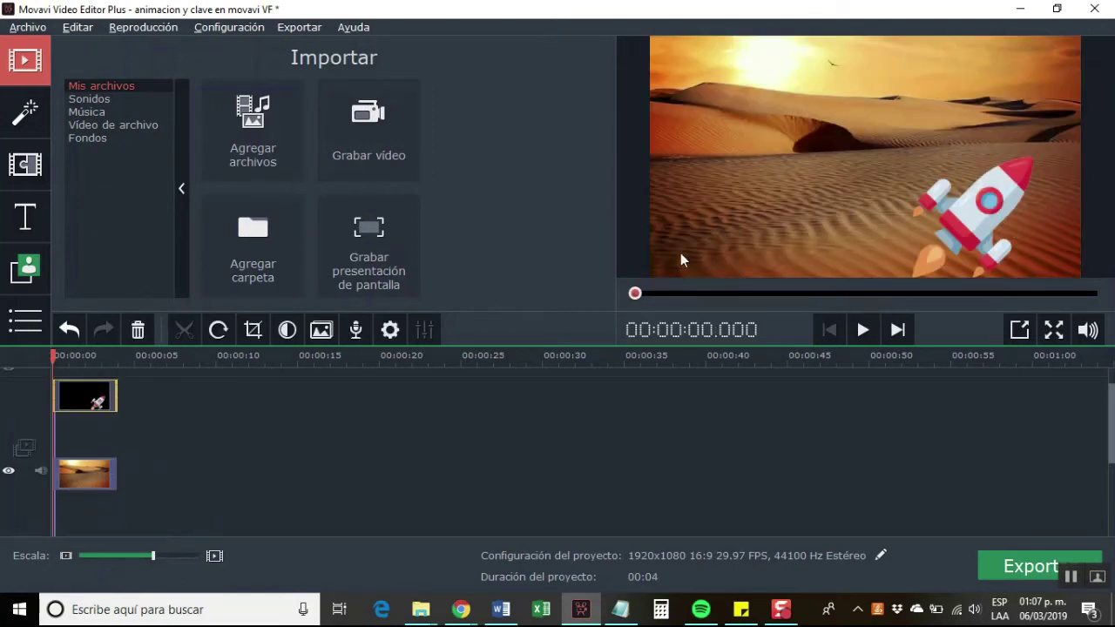
- Open the rocket overlay for editing, move it toward the middle of the frame and make it smaller
double_click(99, 402)
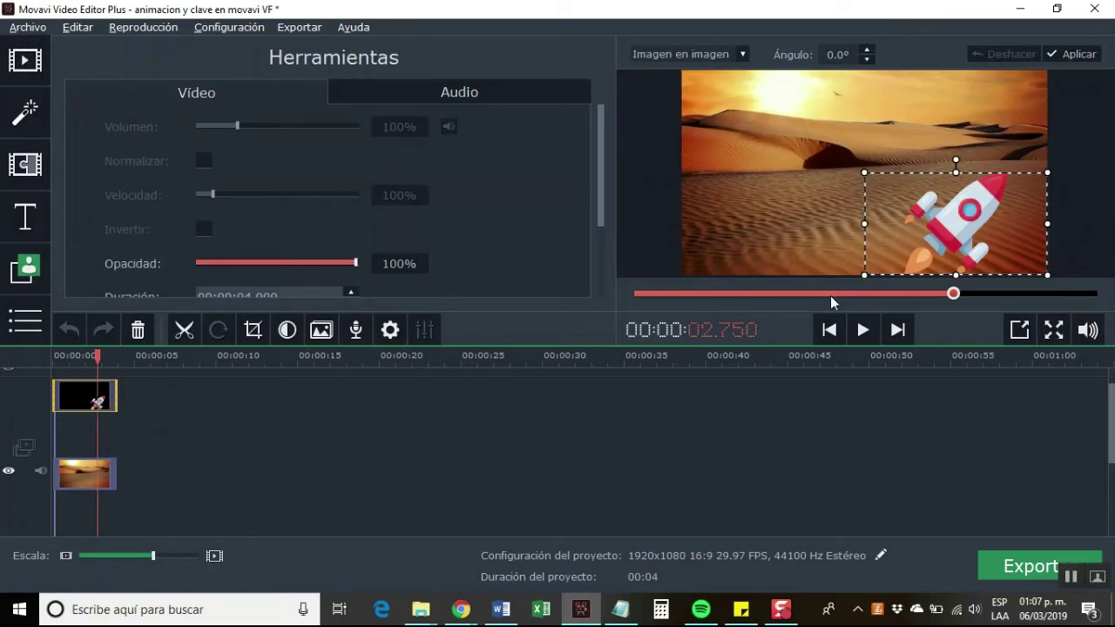
left_click_drag(959, 226, 879, 225)
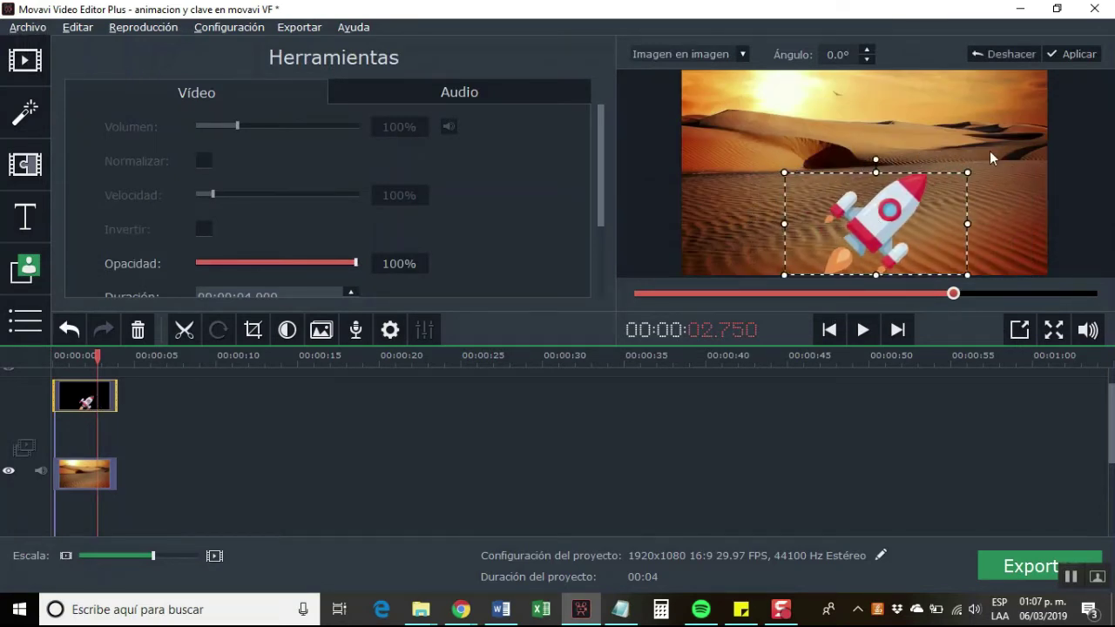
left_click_drag(966, 174, 931, 193)
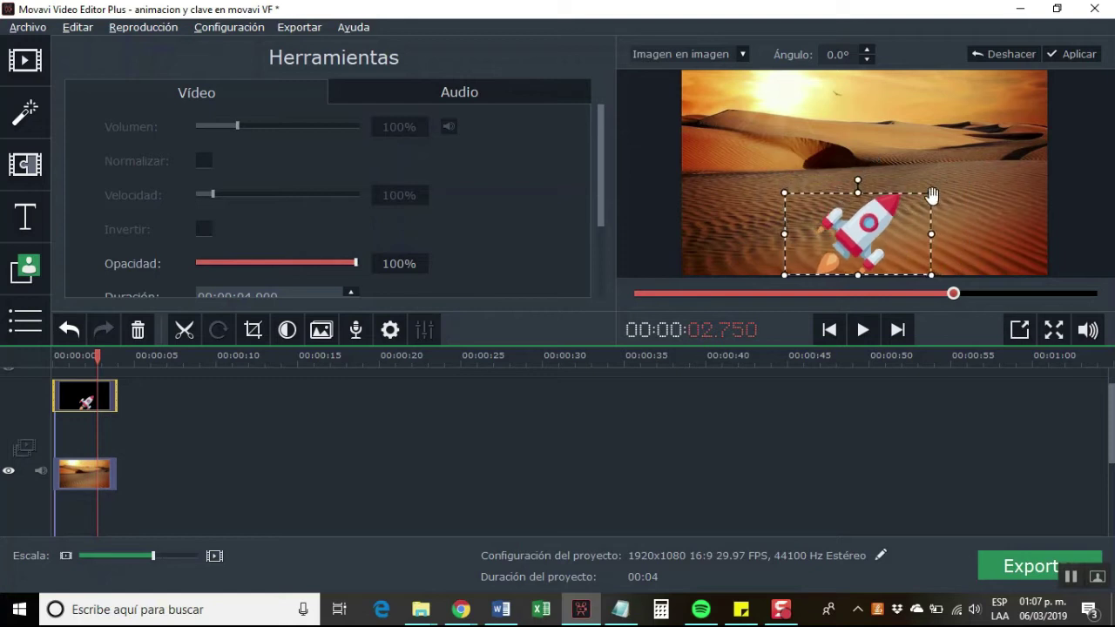
- Rotate the rocket overlay to about -45.2° so it points straight up, and lower it to the frame's bottom edge
left_click_drag(860, 183, 820, 190)
left_click_drag(861, 233, 862, 248)
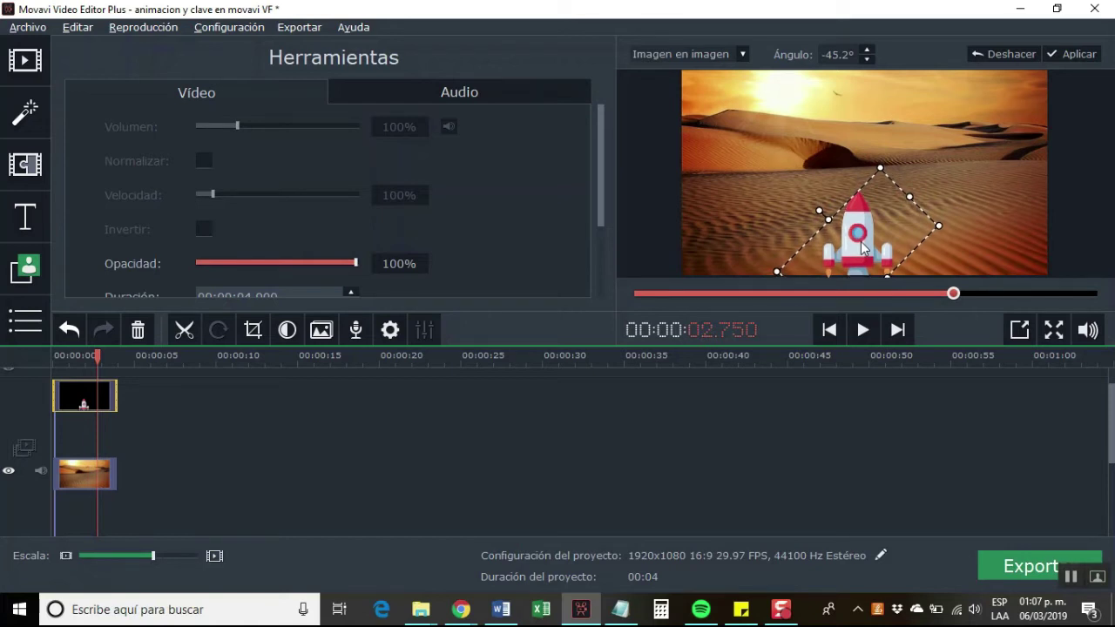
- Play the project from the start to check the upright rocket over the desert, and pause the playback
left_click(100, 357)
left_click_drag(83, 357, 43, 358)
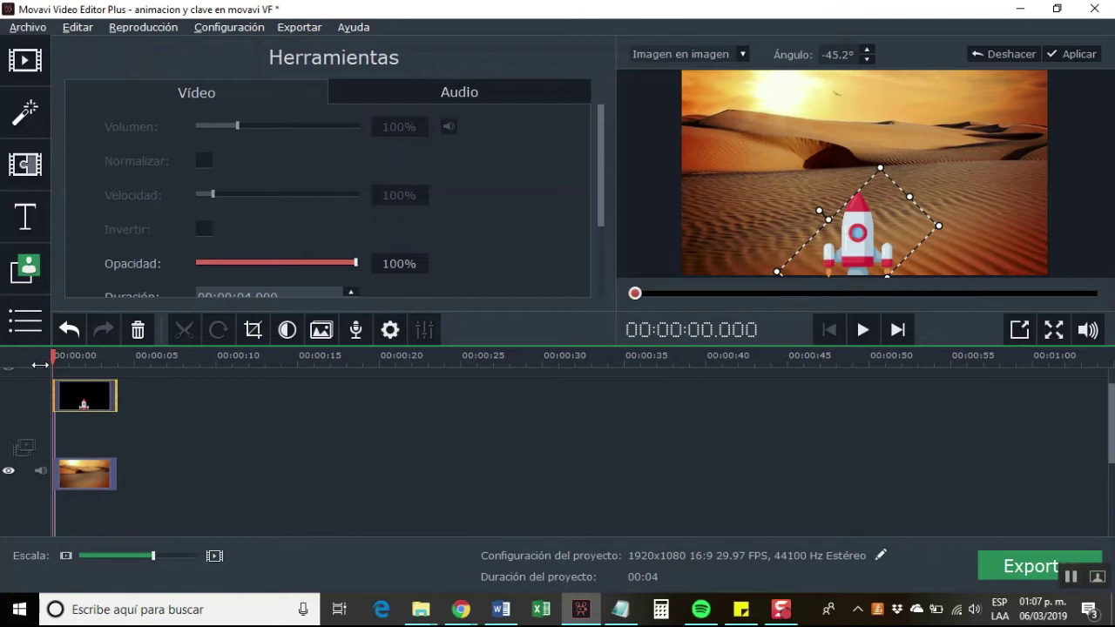
left_click(856, 338)
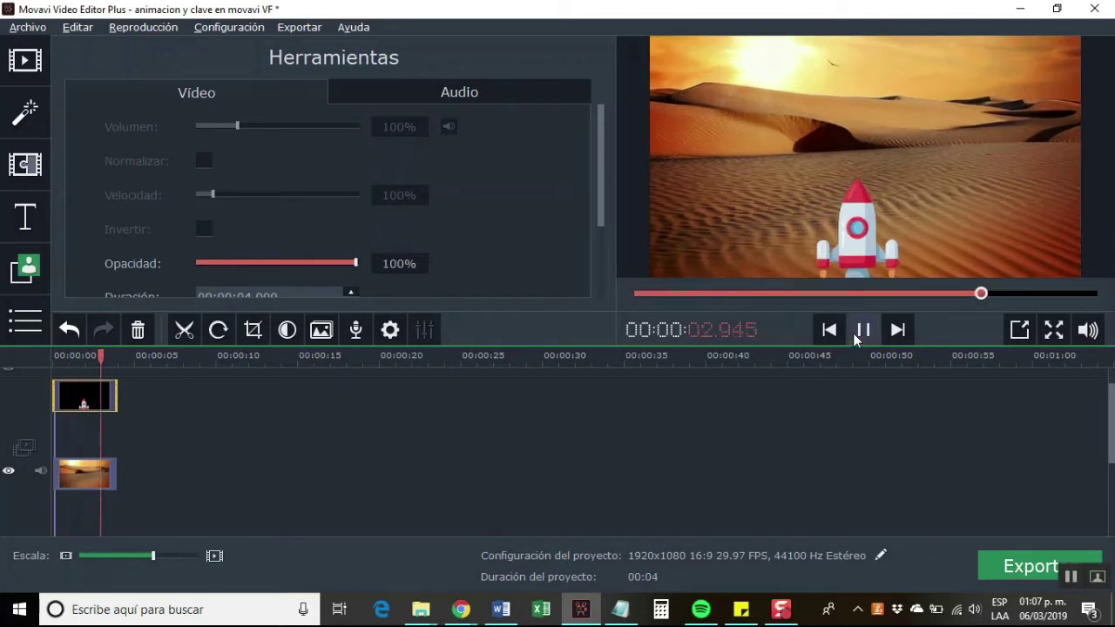
left_click(856, 339)
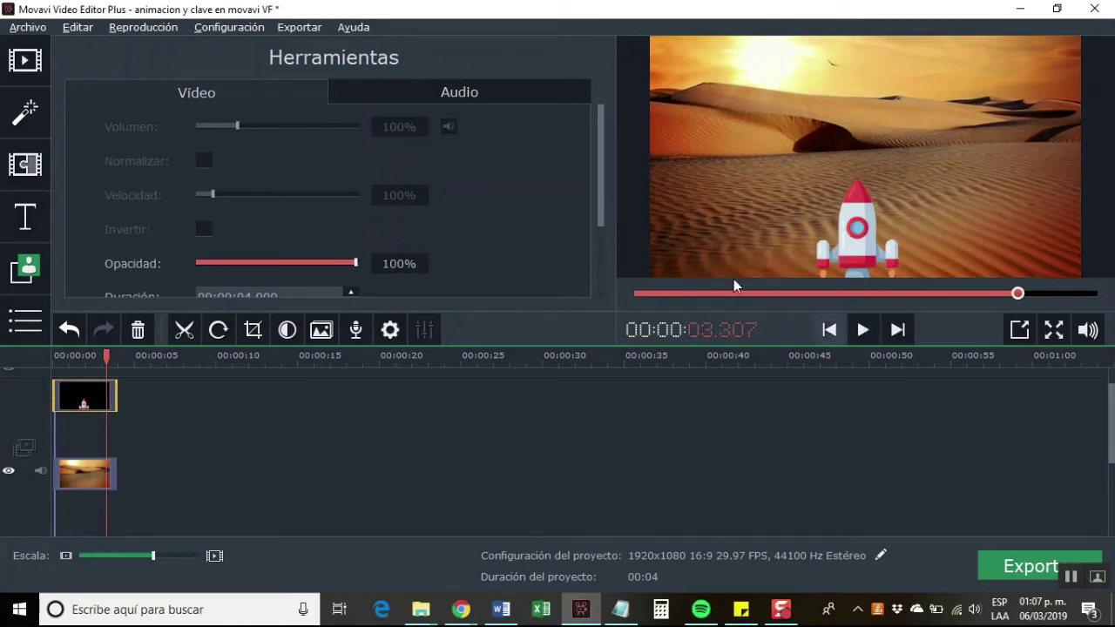
- Add a keyframe animation to the rocket overlay, starting at 0.9 seconds
left_click_drag(108, 355, 69, 357)
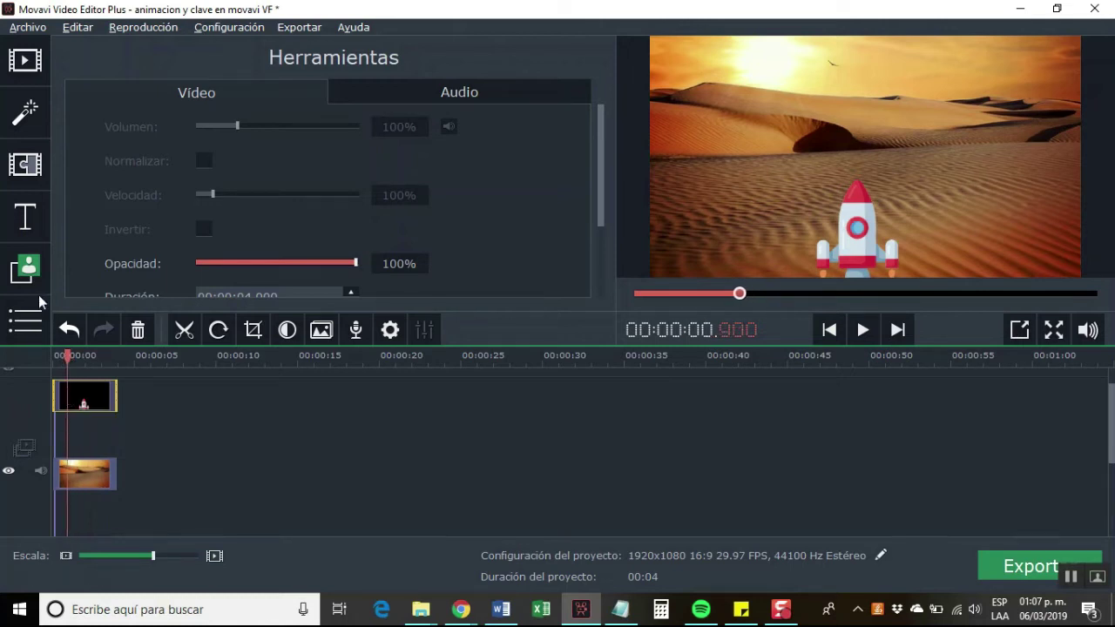
left_click(32, 322)
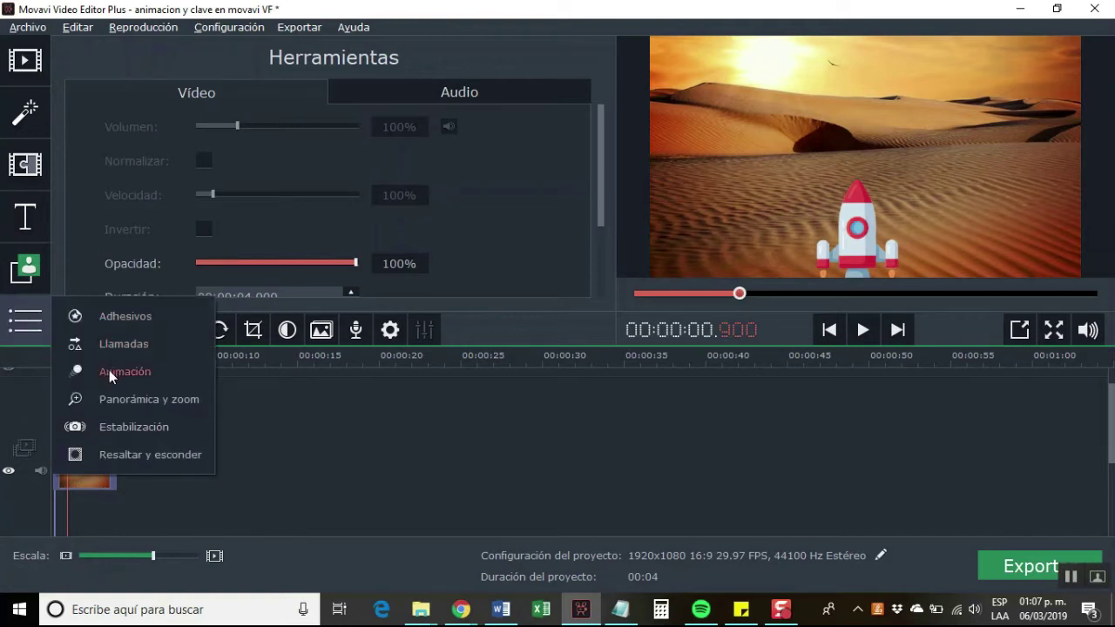
left_click(128, 321)
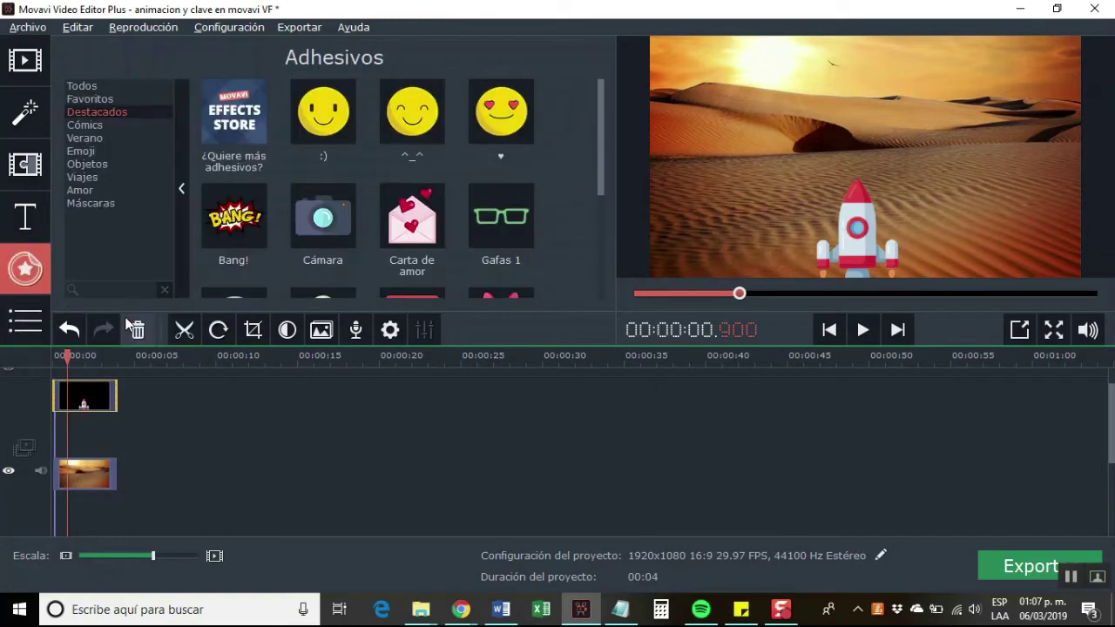
left_click(32, 321)
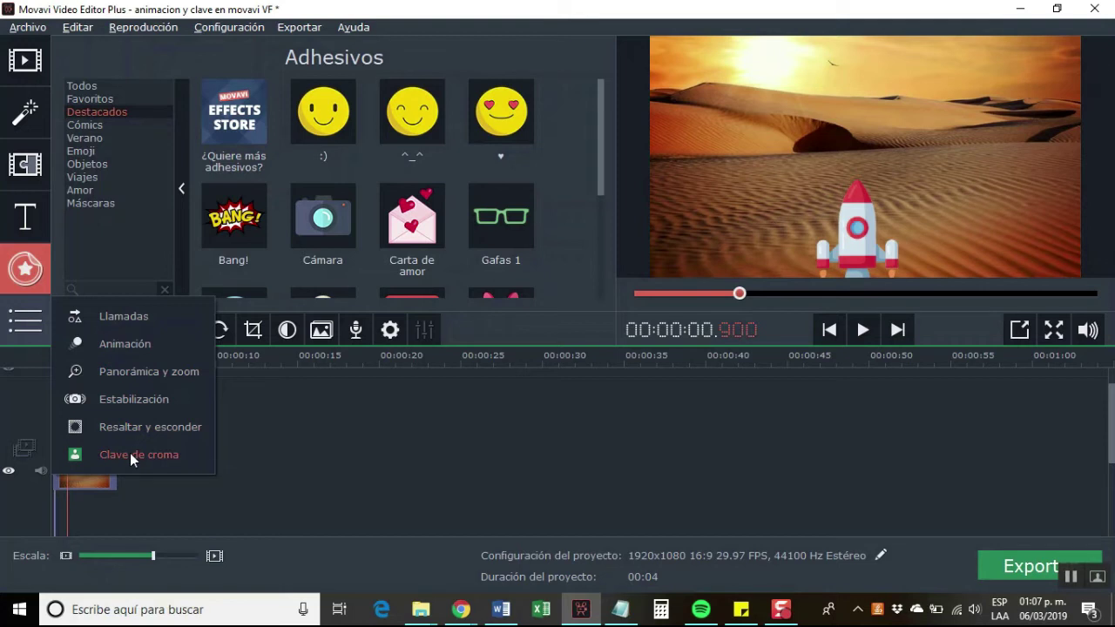
left_click(119, 346)
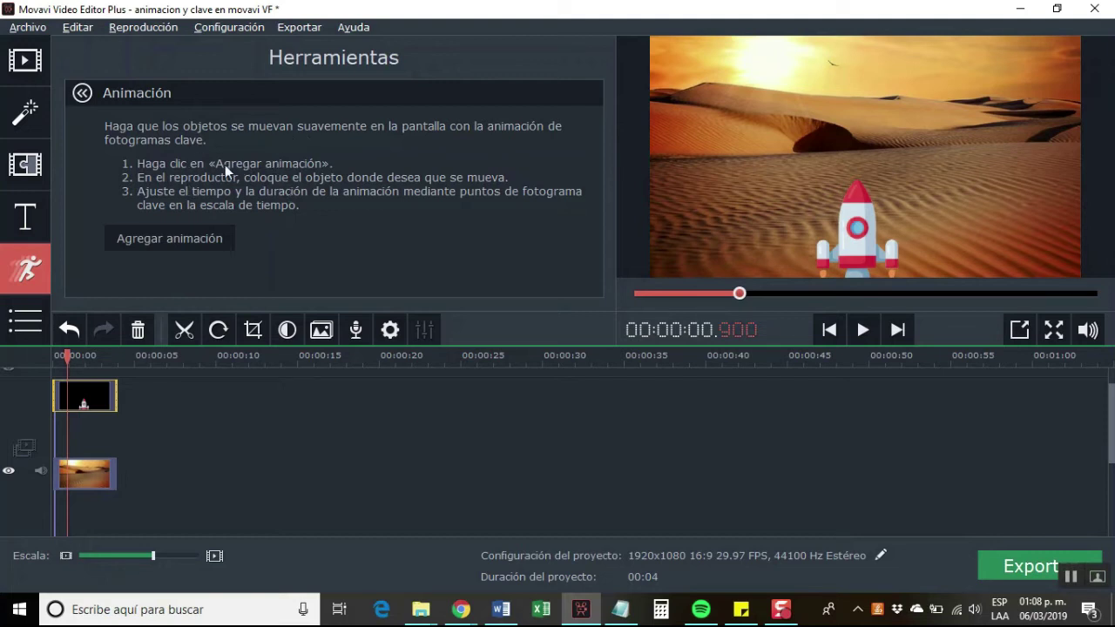
left_click(177, 245)
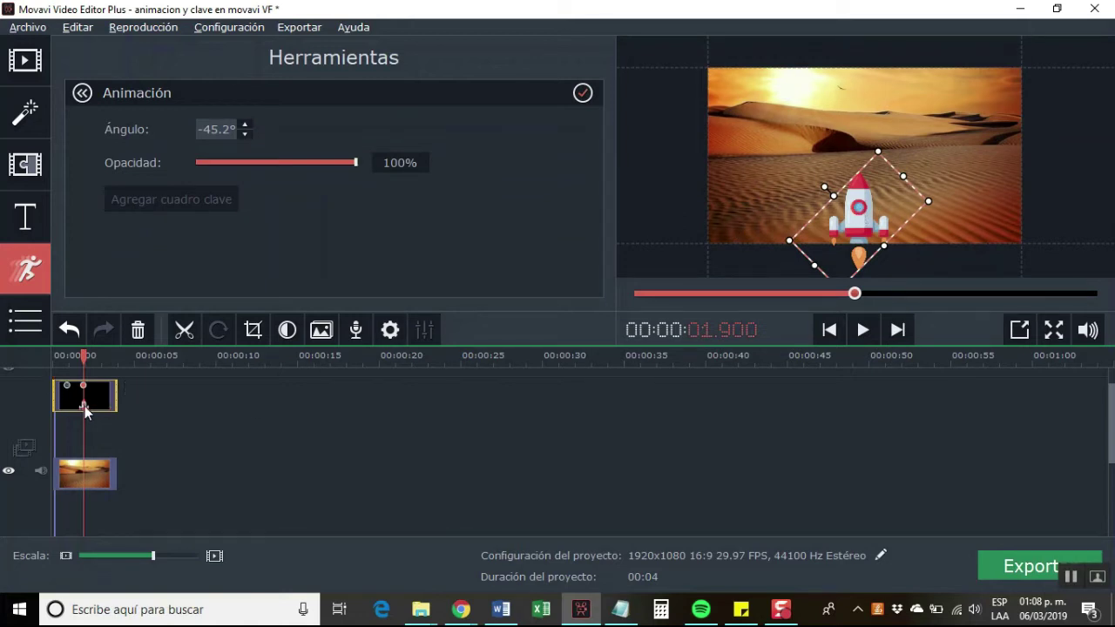
- At the rocket's second keyframe, 1.9 seconds, move it straight up beyond the frame's upper edge, and play the animation from the start
left_click_drag(83, 356, 67, 357)
left_click(67, 385)
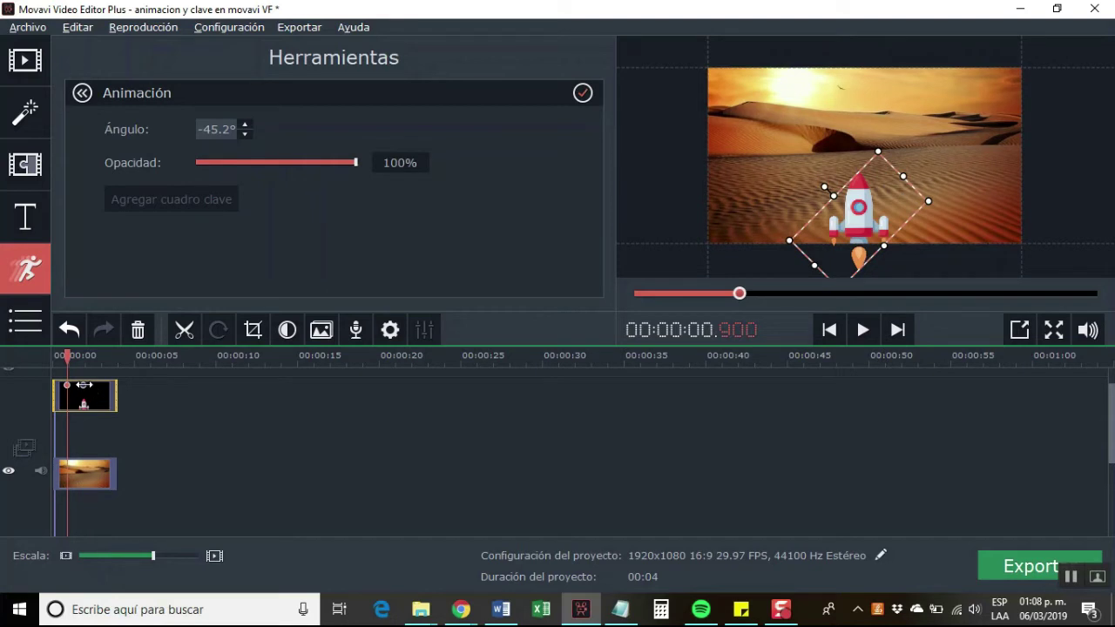
left_click_drag(74, 363, 84, 359)
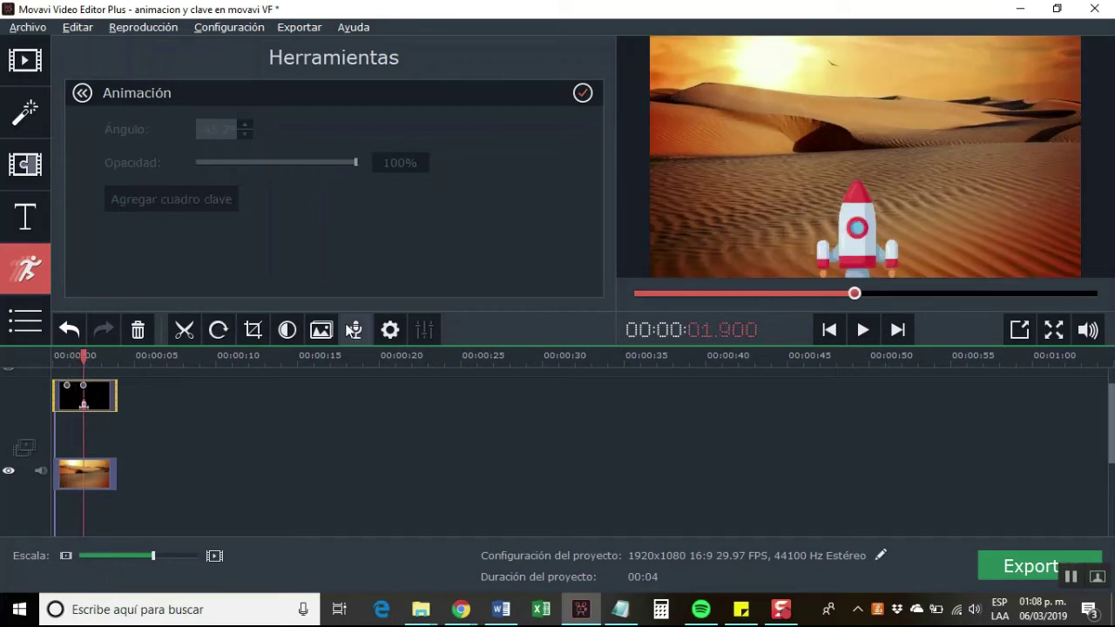
left_click(83, 385)
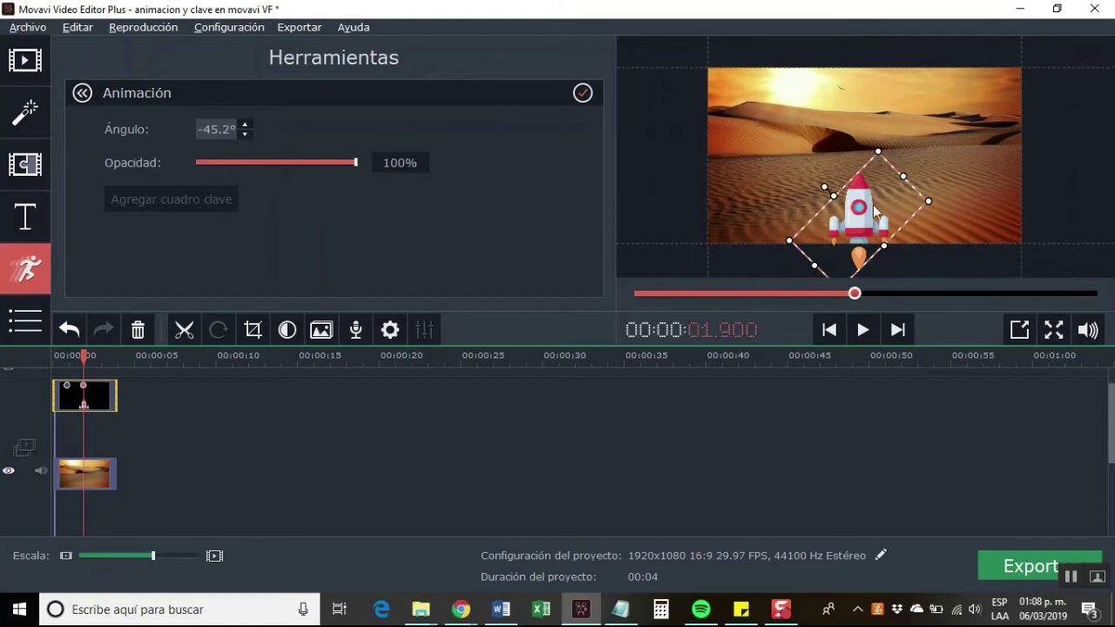
left_click_drag(866, 209, 859, 39)
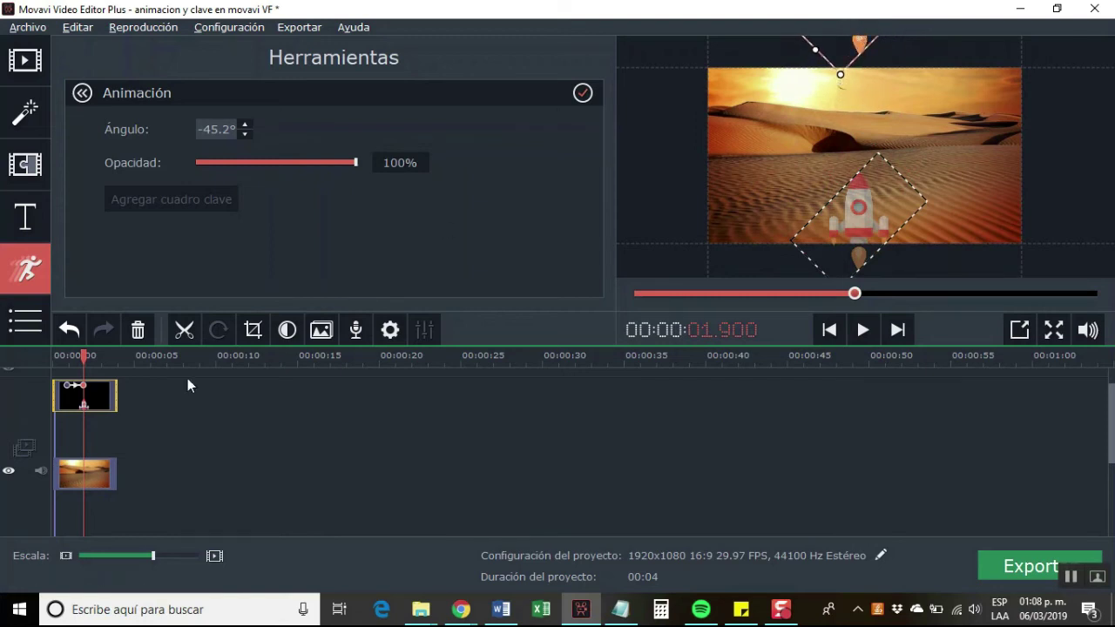
left_click(54, 356)
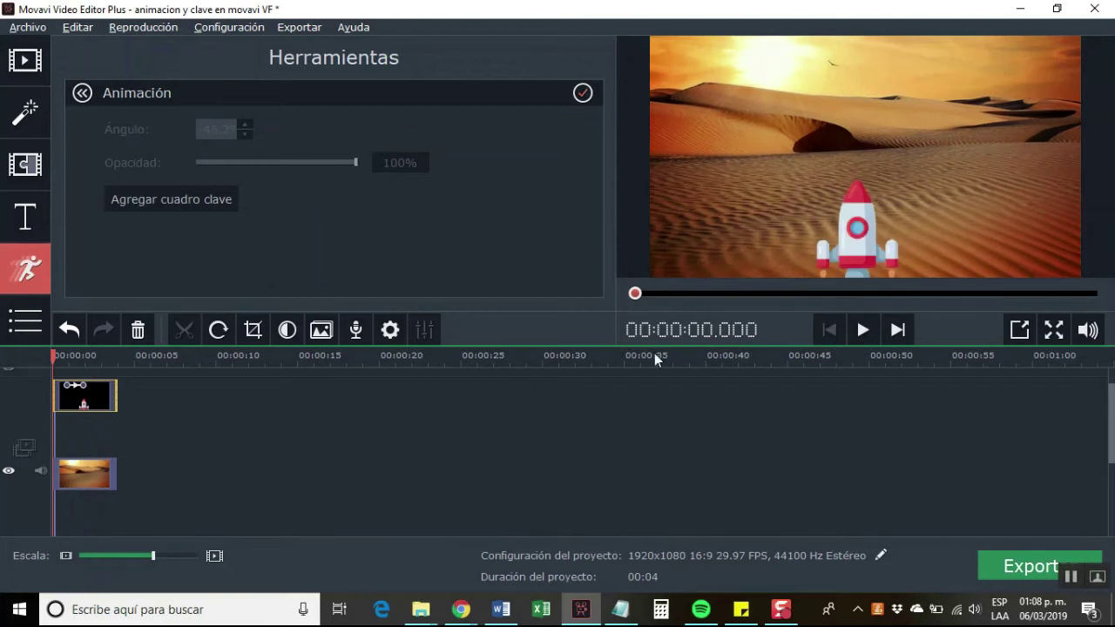
left_click(858, 332)
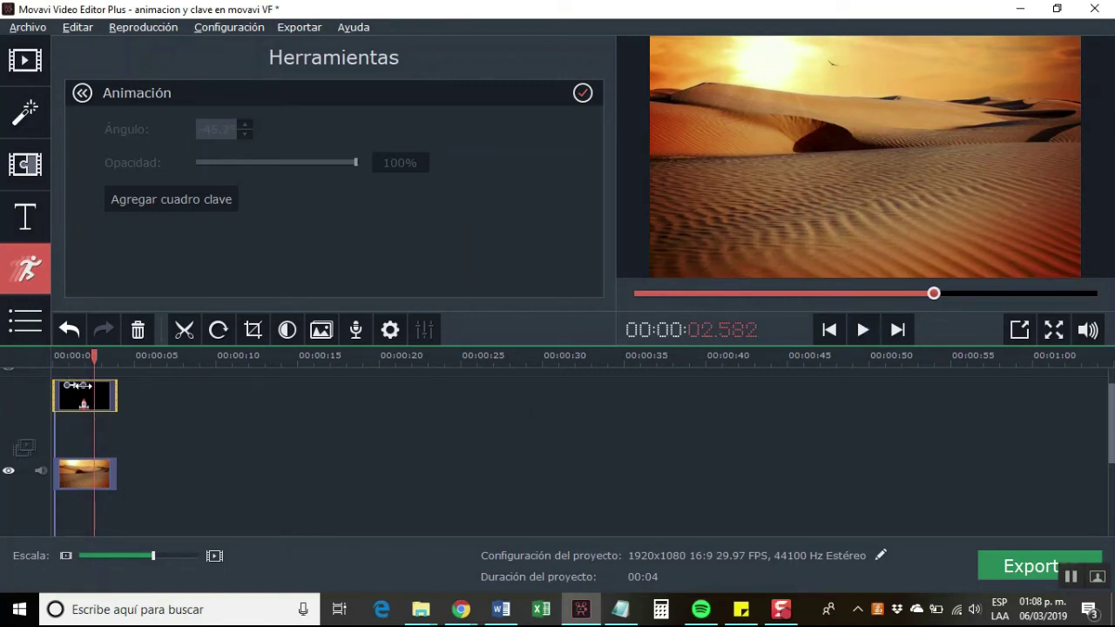
- Slow the rocket's flight by moving its second keyframe to 3.4 seconds, and replay the project from the start
left_click_drag(78, 385, 49, 362)
left_click(93, 356)
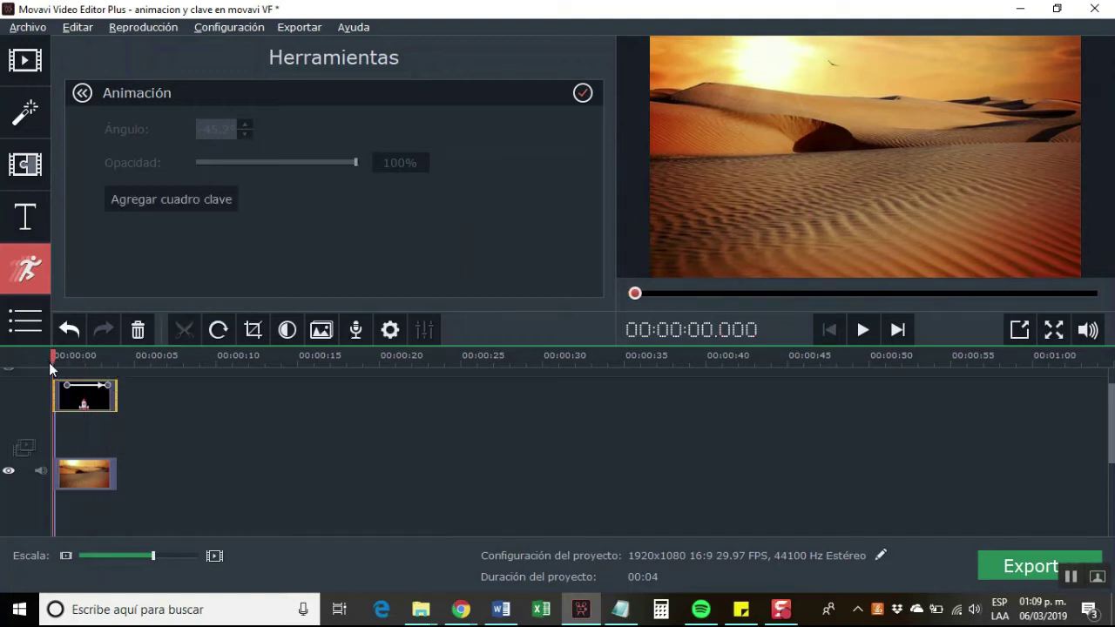
left_click(866, 336)
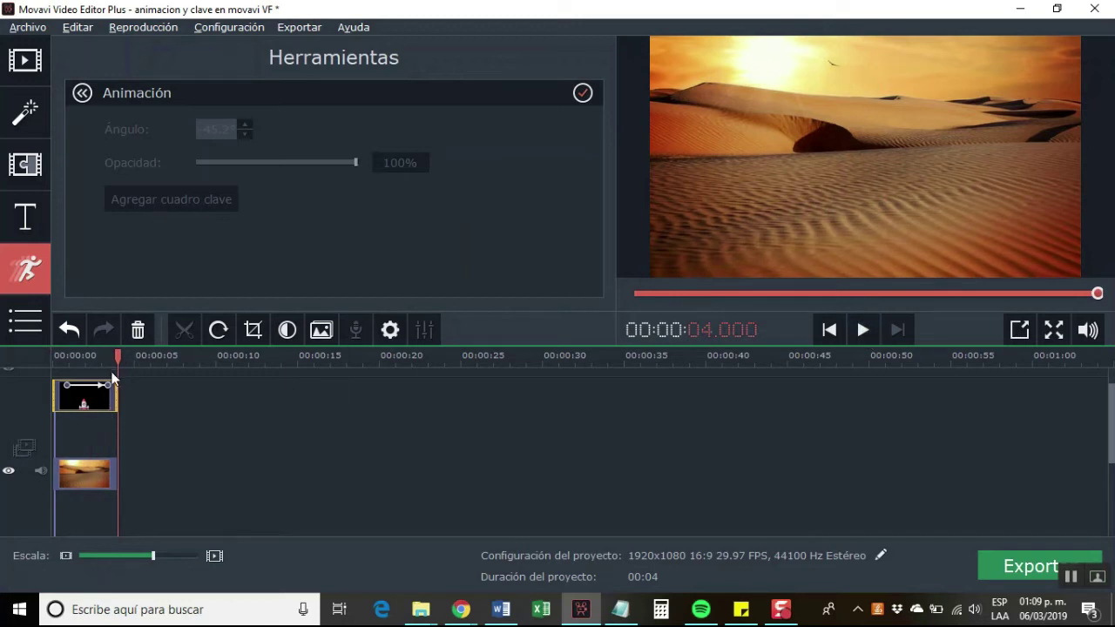
- At the 3.4-second keyframe, make the rocket smaller and place it just above the frame's upper edge, and replay the animation from the start
left_click_drag(117, 357, 108, 360)
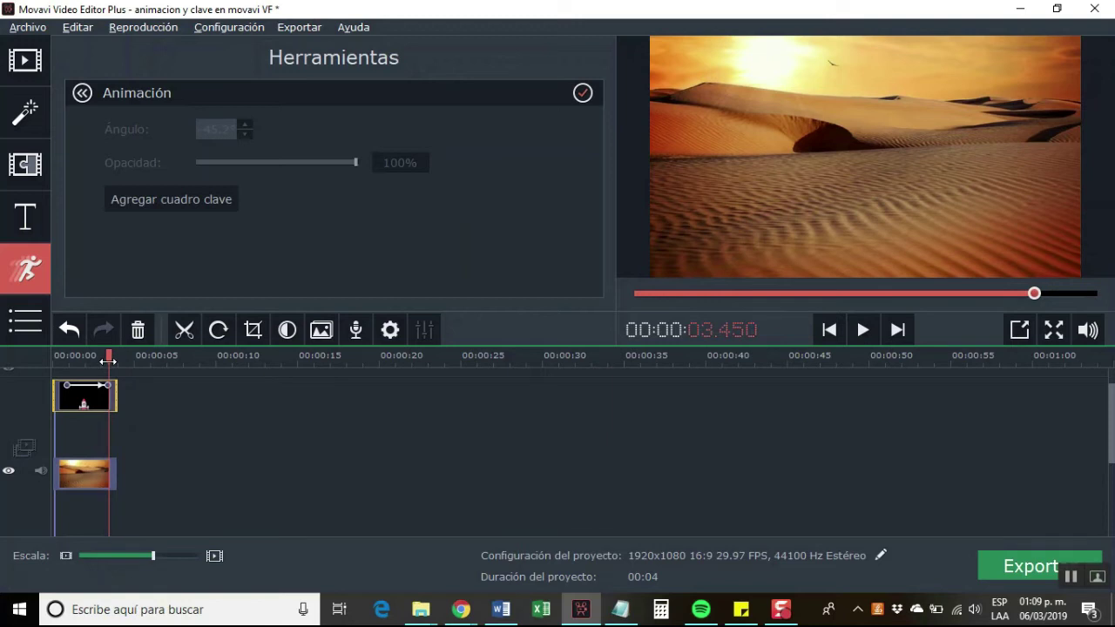
left_click(105, 384)
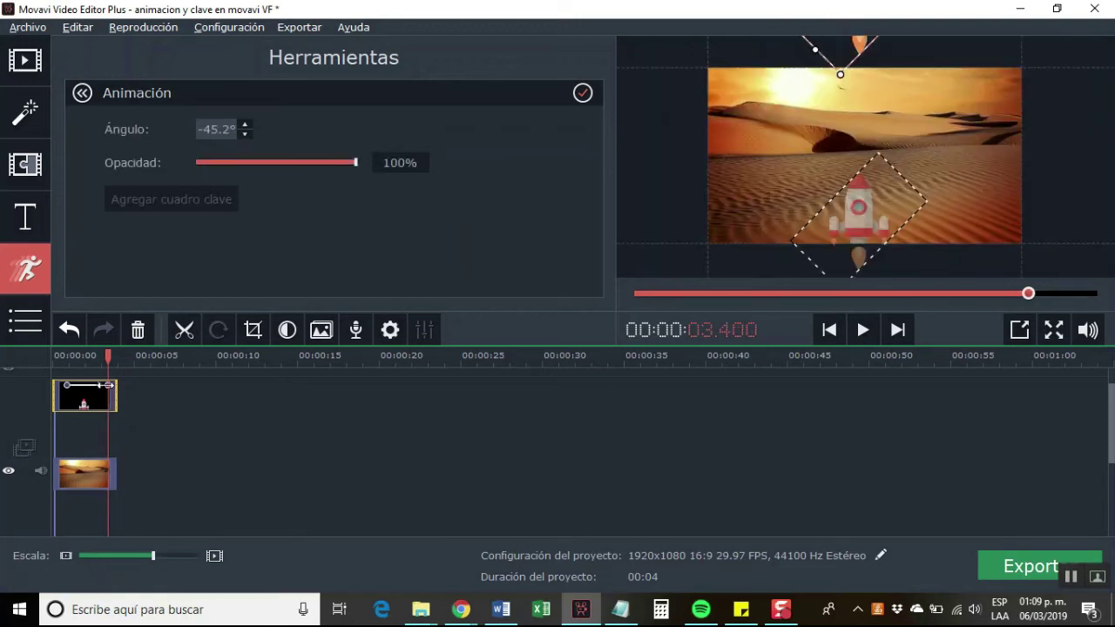
left_click_drag(858, 77, 846, 170)
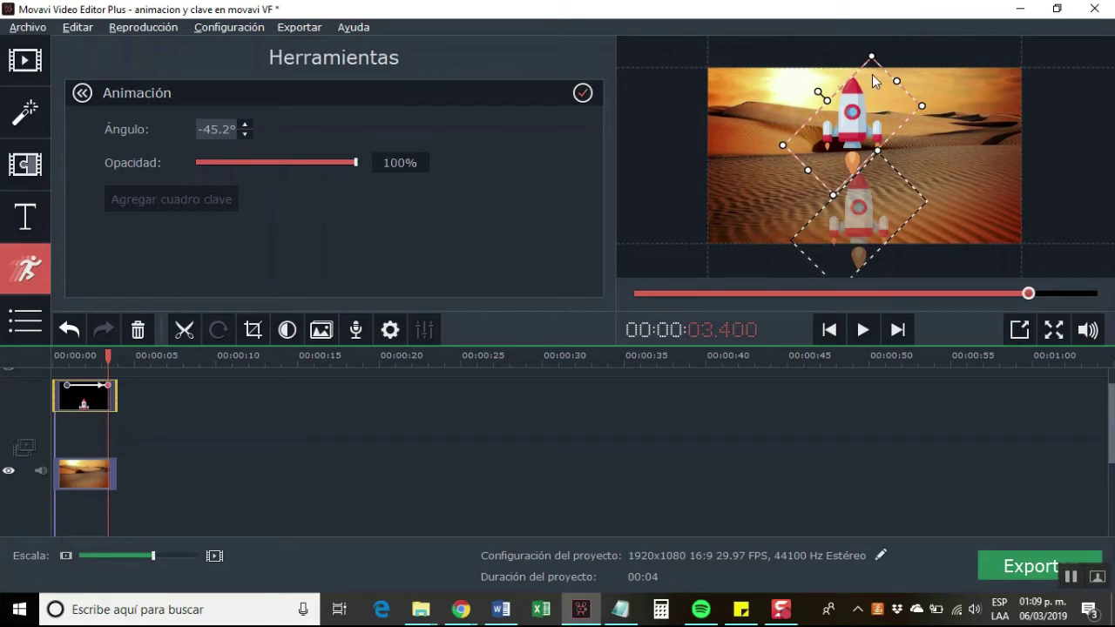
mouse_move(873, 57)
left_mouse_down()
mouse_move(846, 144)
mouse_move(865, 50)
left_mouse_up()
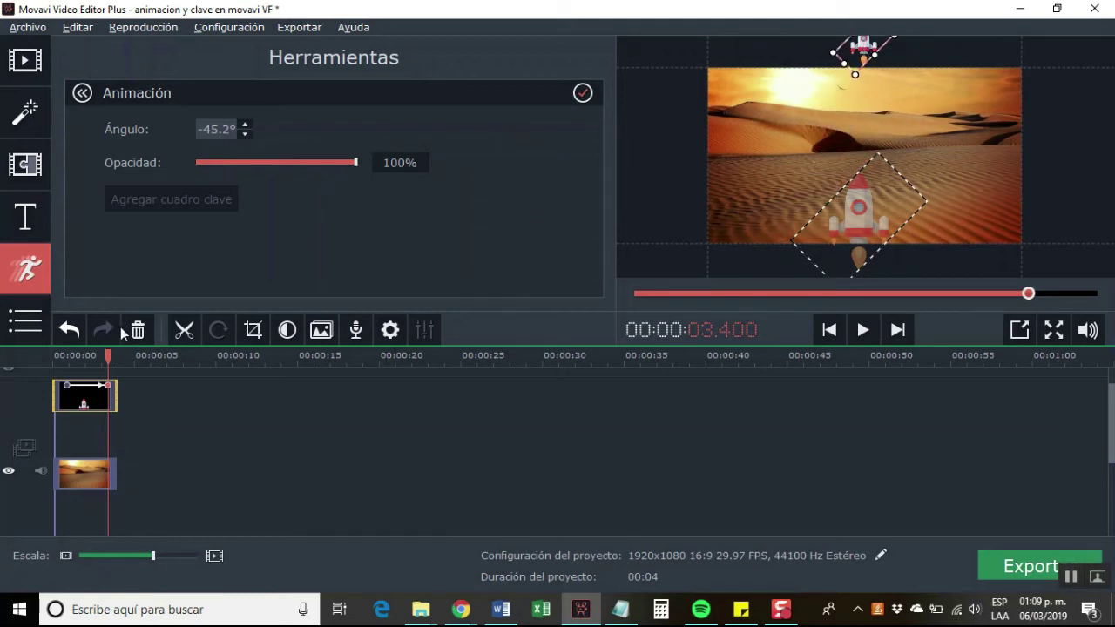
left_click_drag(108, 361, 25, 372)
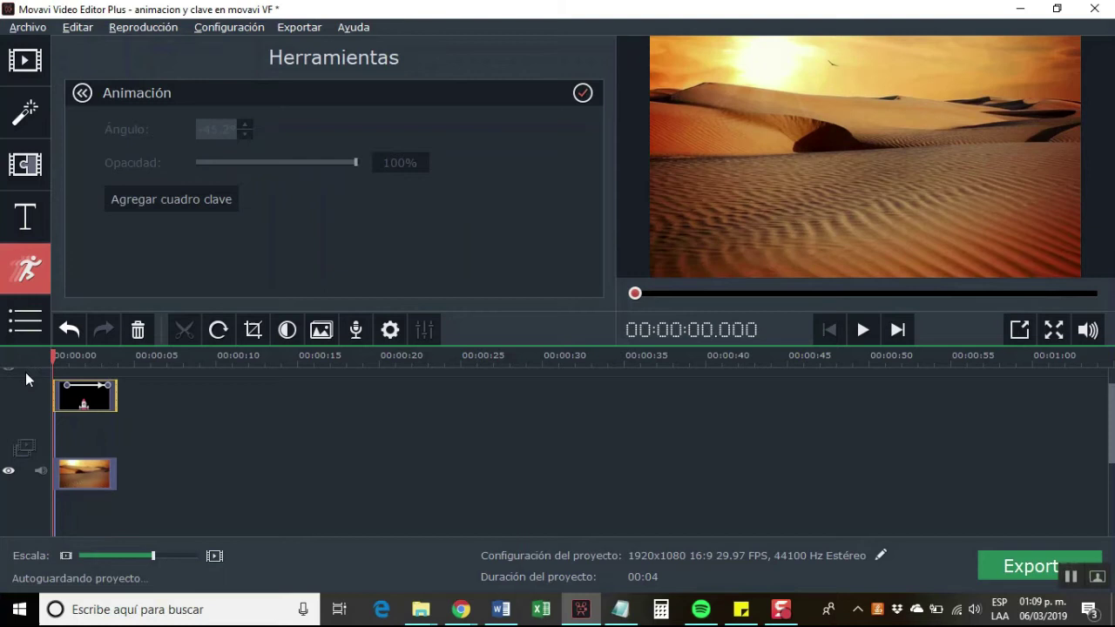
left_click(864, 331)
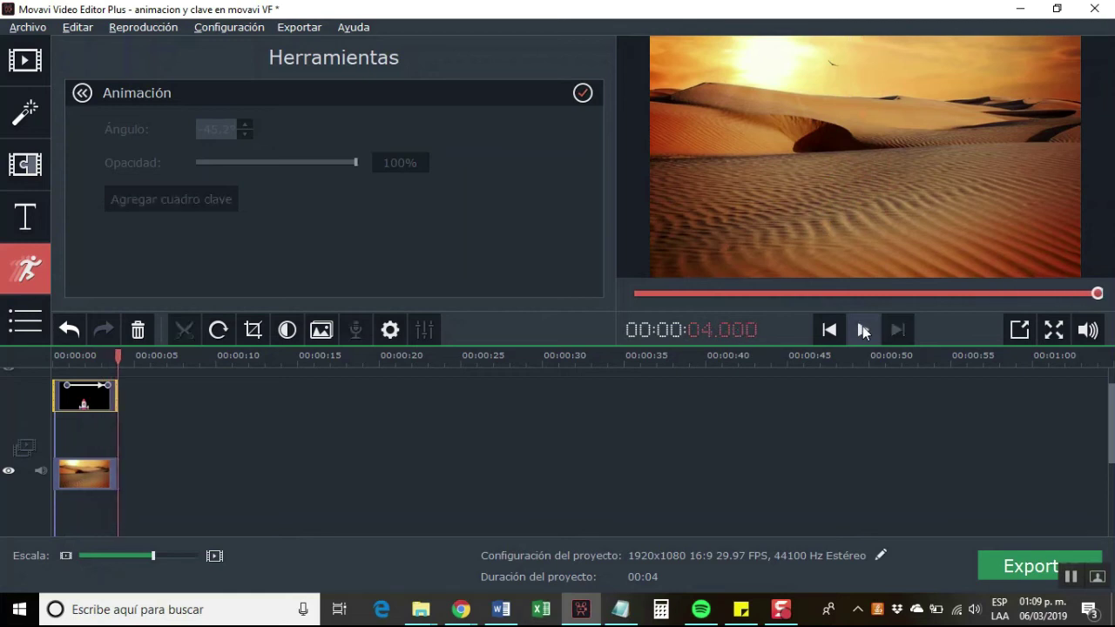
left_click(863, 331)
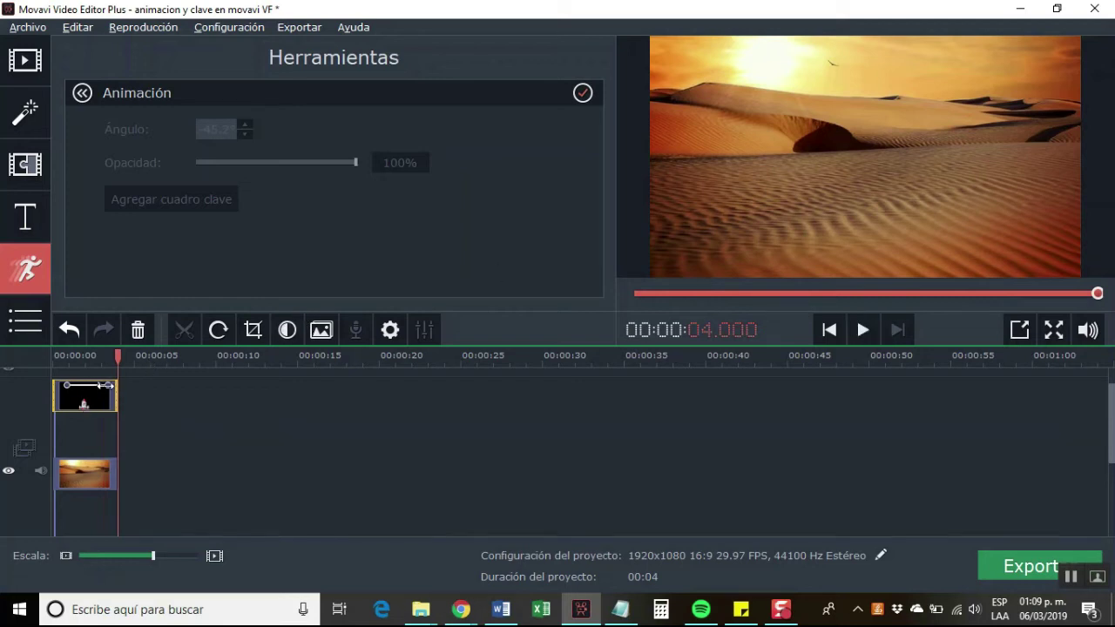
- At the 3.4-second keyframe, rotate the rocket to 11.0° and move it beyond the frame's upper-right corner, and replay the animation
left_click(108, 355)
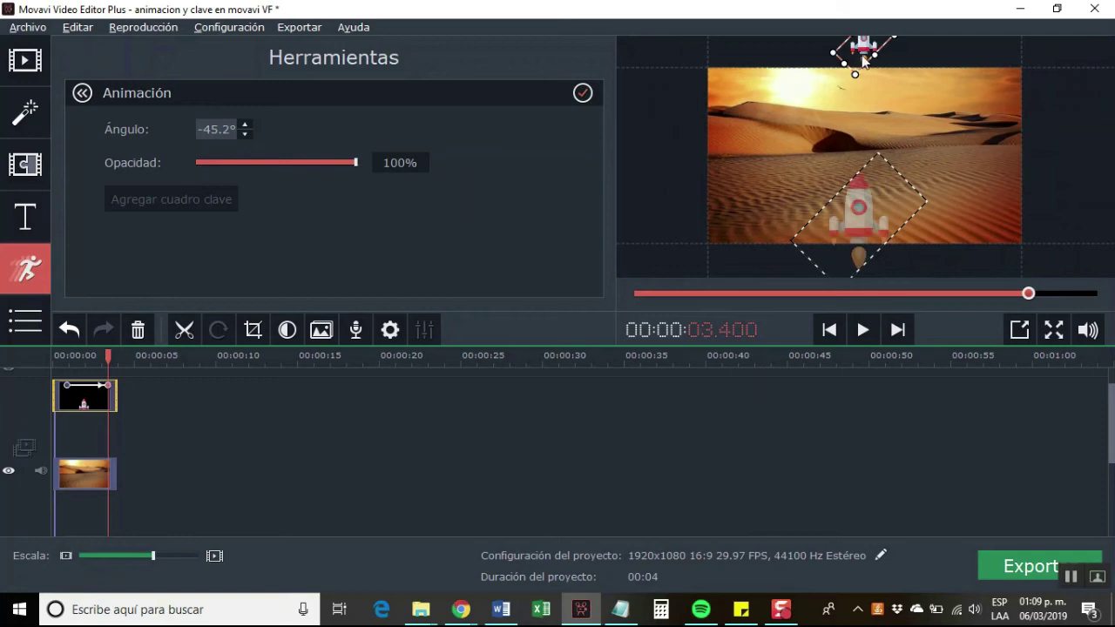
left_click_drag(862, 59, 910, 120)
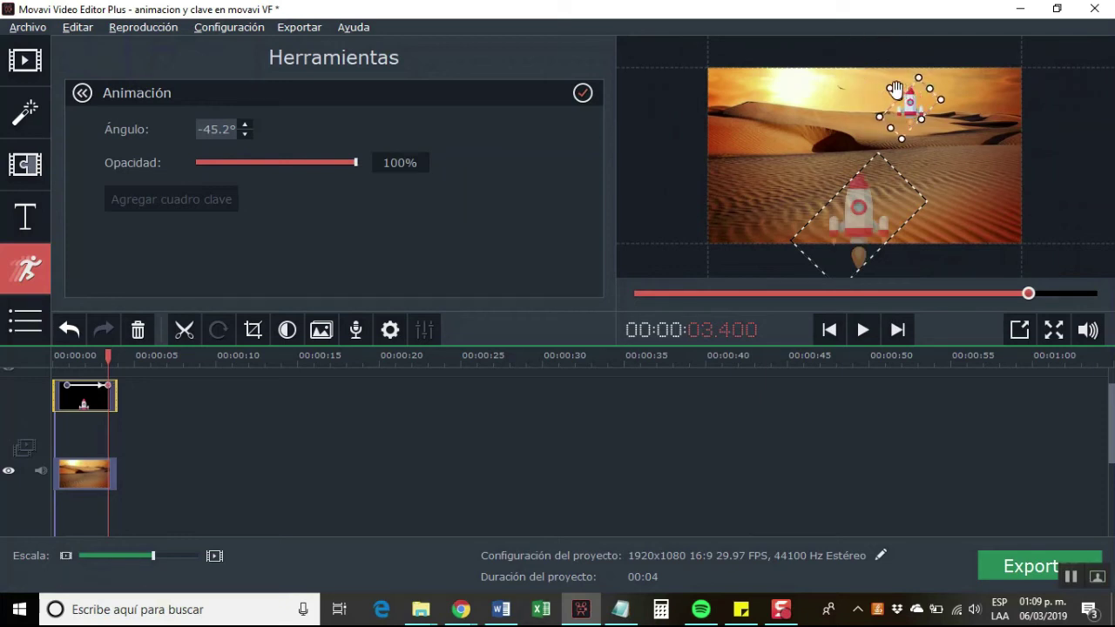
left_click_drag(887, 92, 911, 76)
left_click_drag(933, 131, 1010, 54)
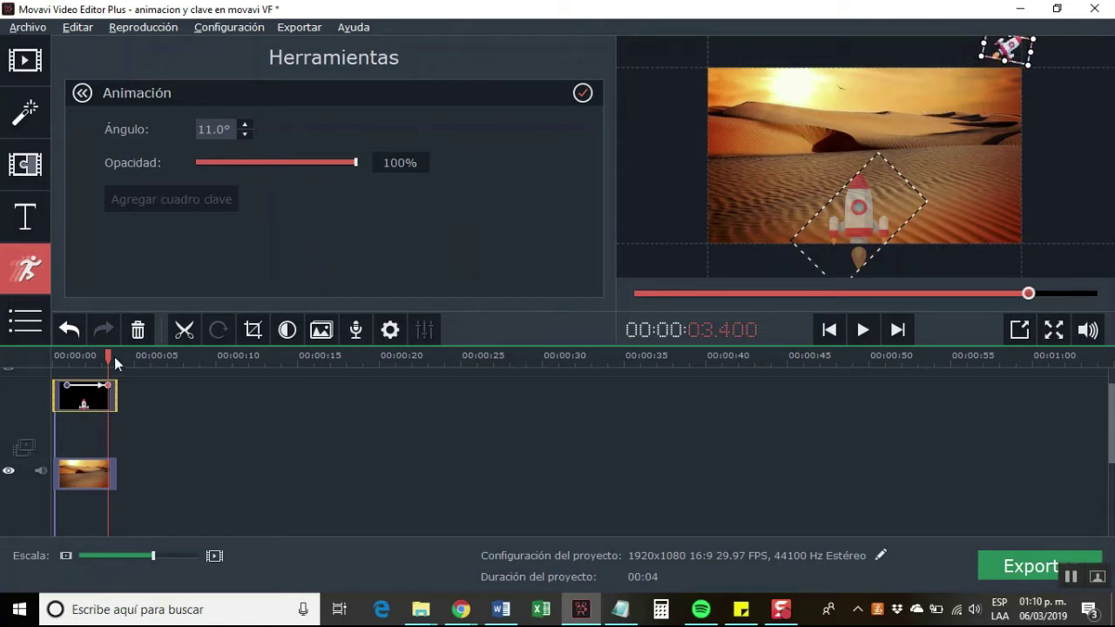
left_click(55, 357)
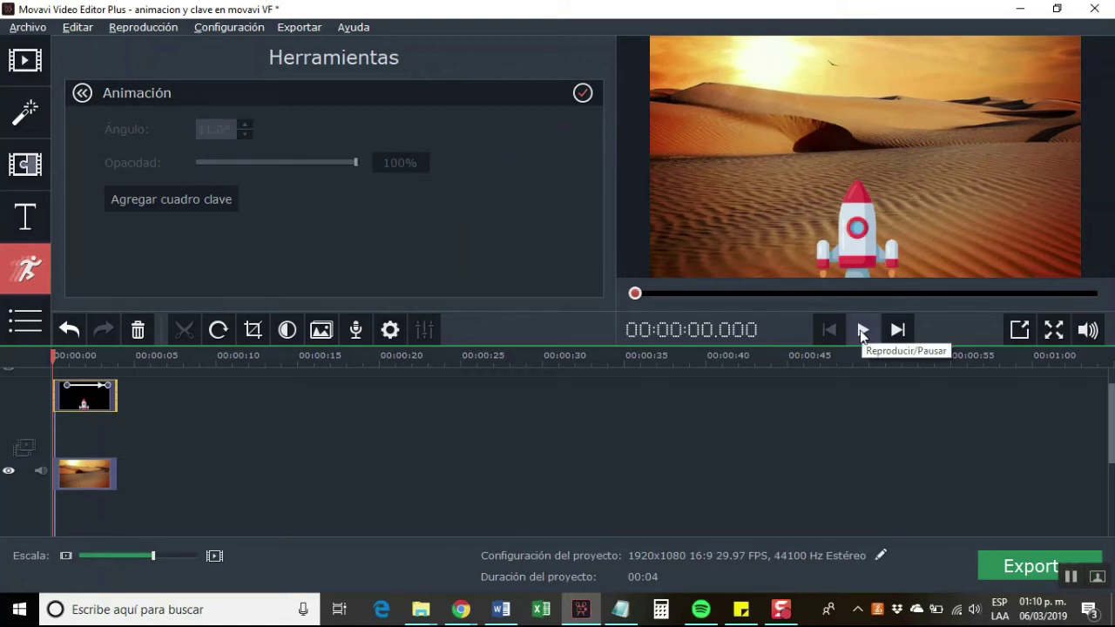
left_click(860, 331)
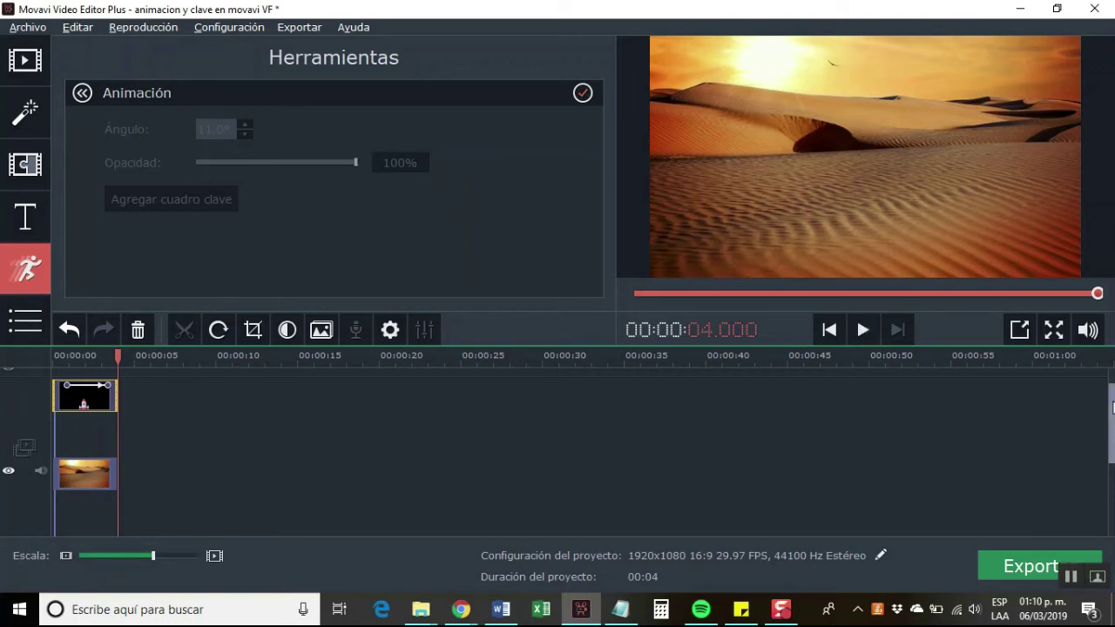
- Extend the white base clip and the desert overlay to about 11.8 seconds
scroll(98, 496, "down", 2)
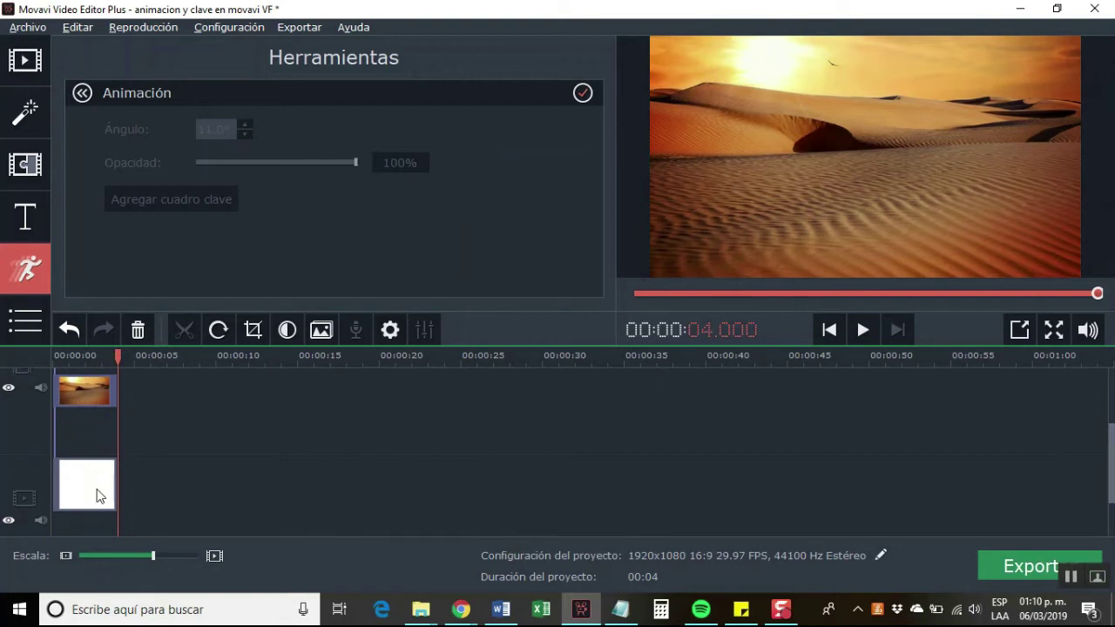
left_click(99, 495)
left_click_drag(117, 486, 246, 498)
left_click(107, 390)
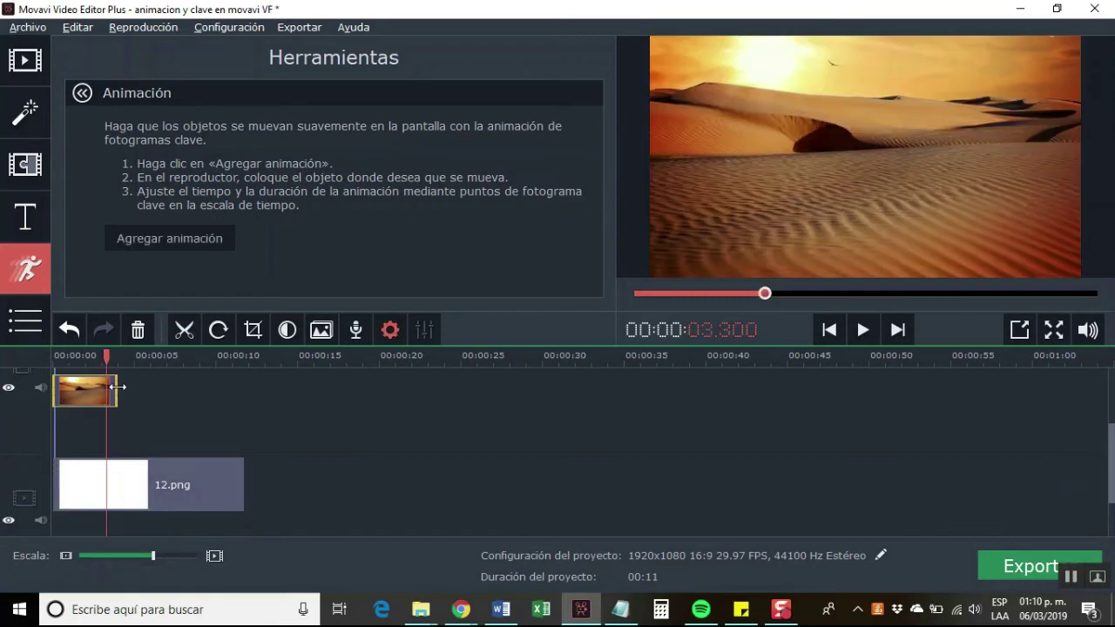
left_click_drag(117, 387, 242, 401)
scroll(1110, 462, "up", 2)
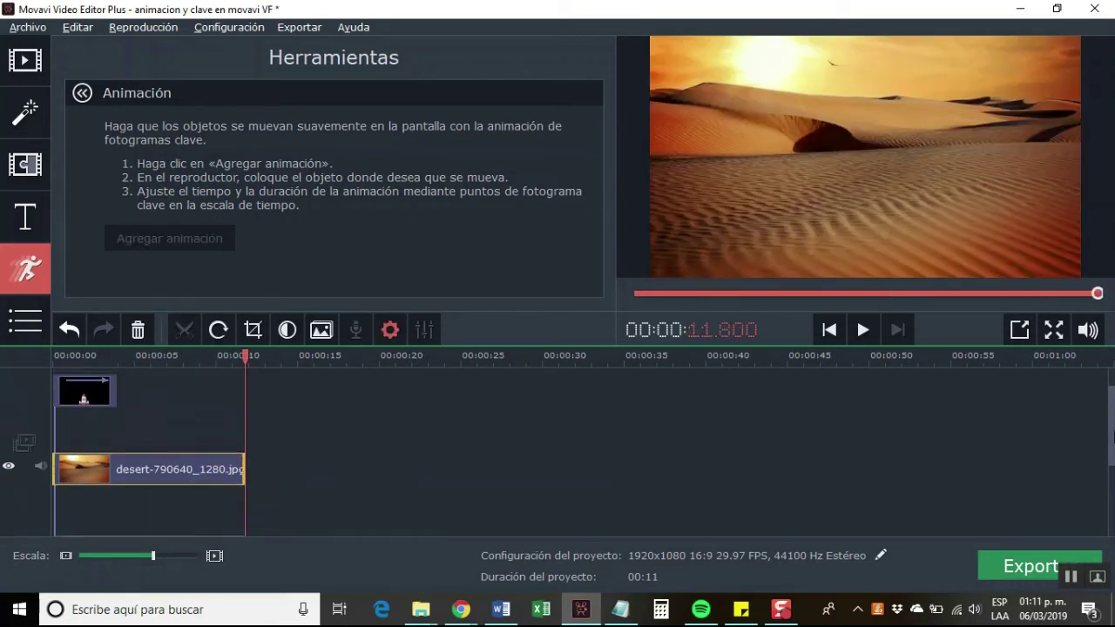
scroll(557, 444, "up", 2)
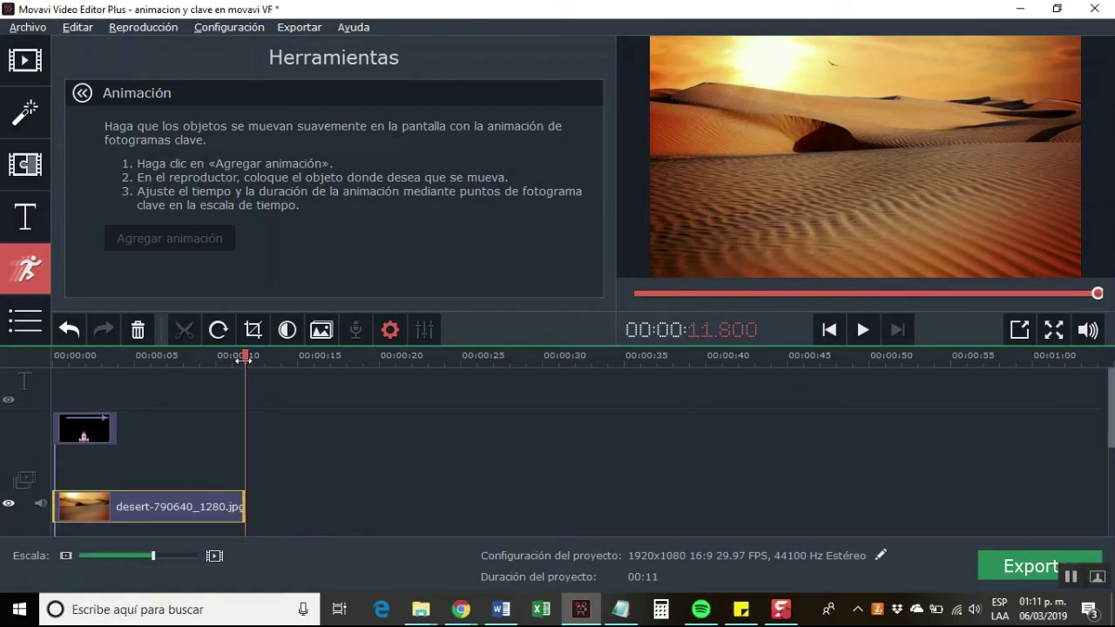
- Set the playhead at the rocket clip's end, 4 seconds, and switch to the Animaker project in Chrome
left_click_drag(245, 359, 117, 371)
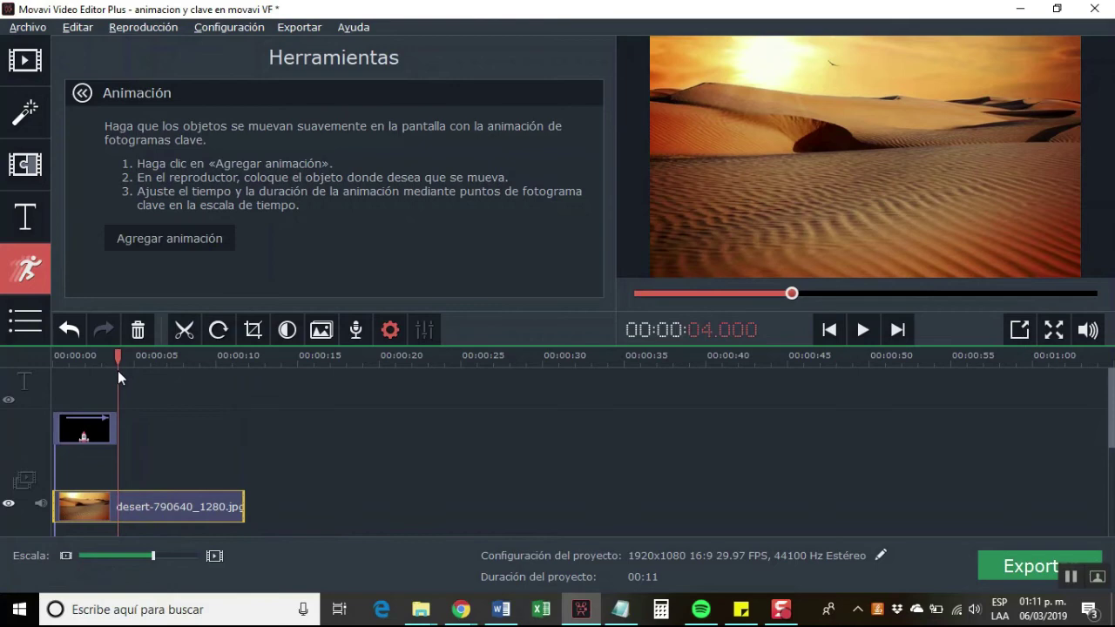
key("alt+Tab")
key("alt+Tab")
key("alt+Tab")
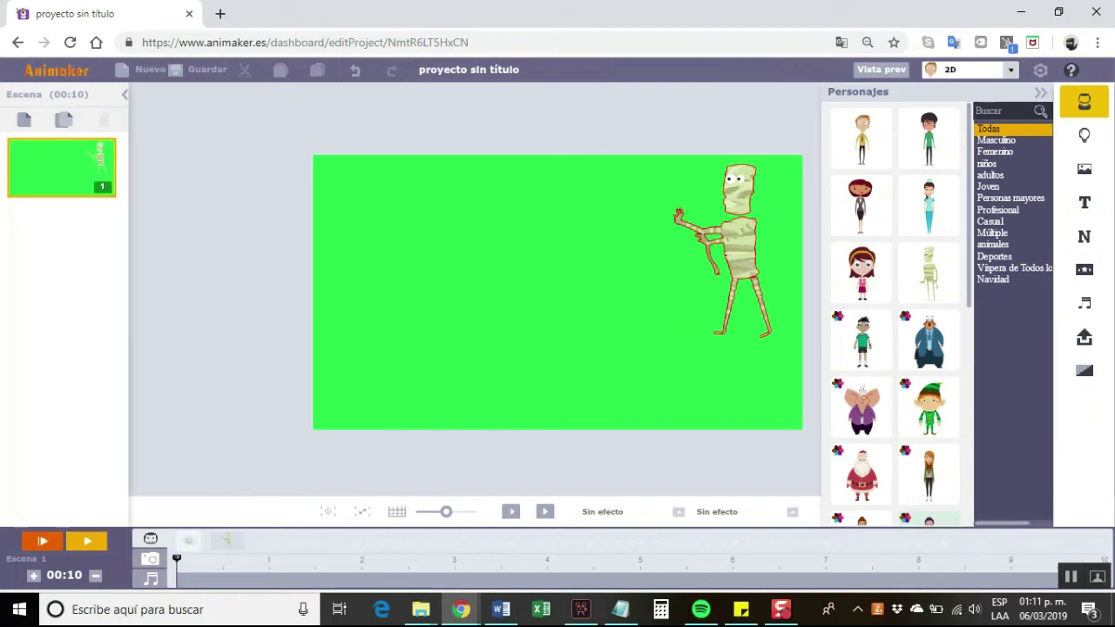
- Replace the mummy on the green scene with the red-haired woman in a dark suit, placed near the scene's upper-right corner
left_click(728, 250)
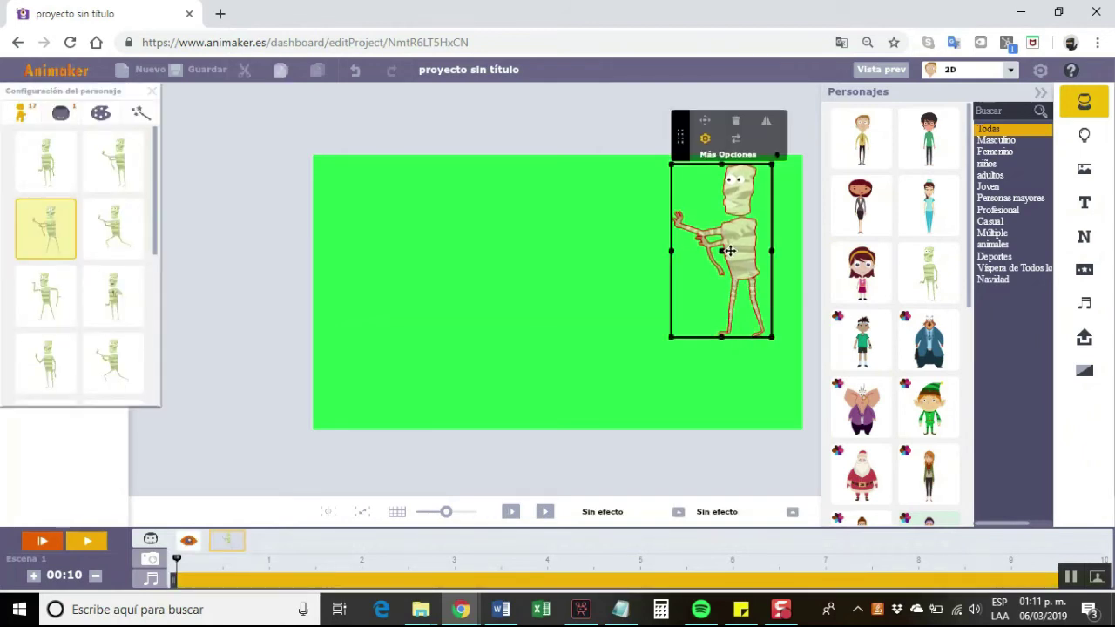
right_click(729, 251)
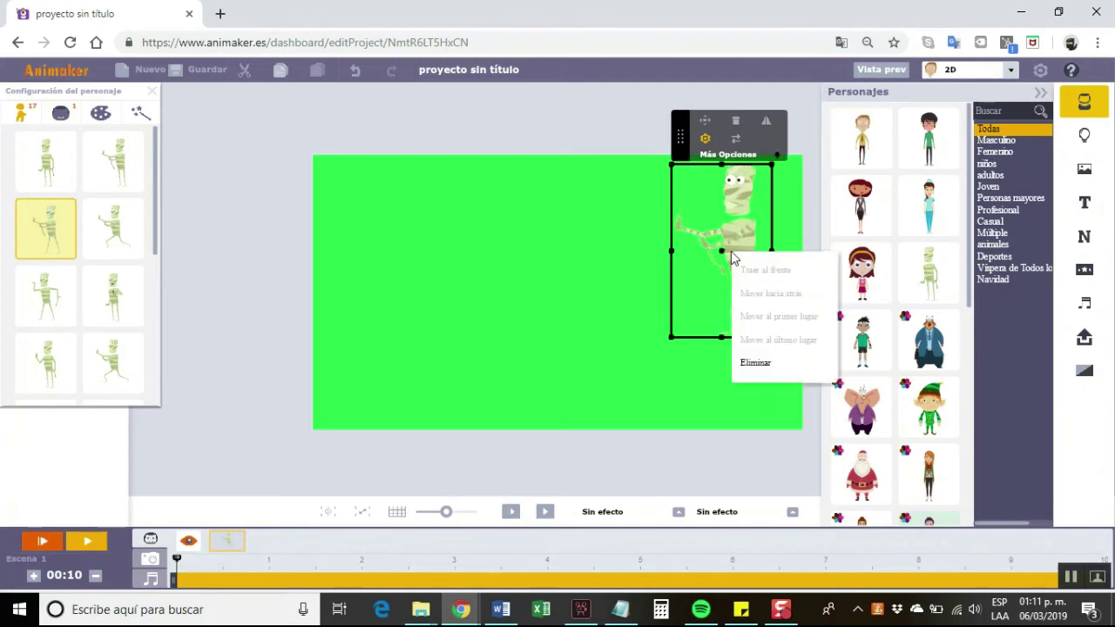
left_click(757, 364)
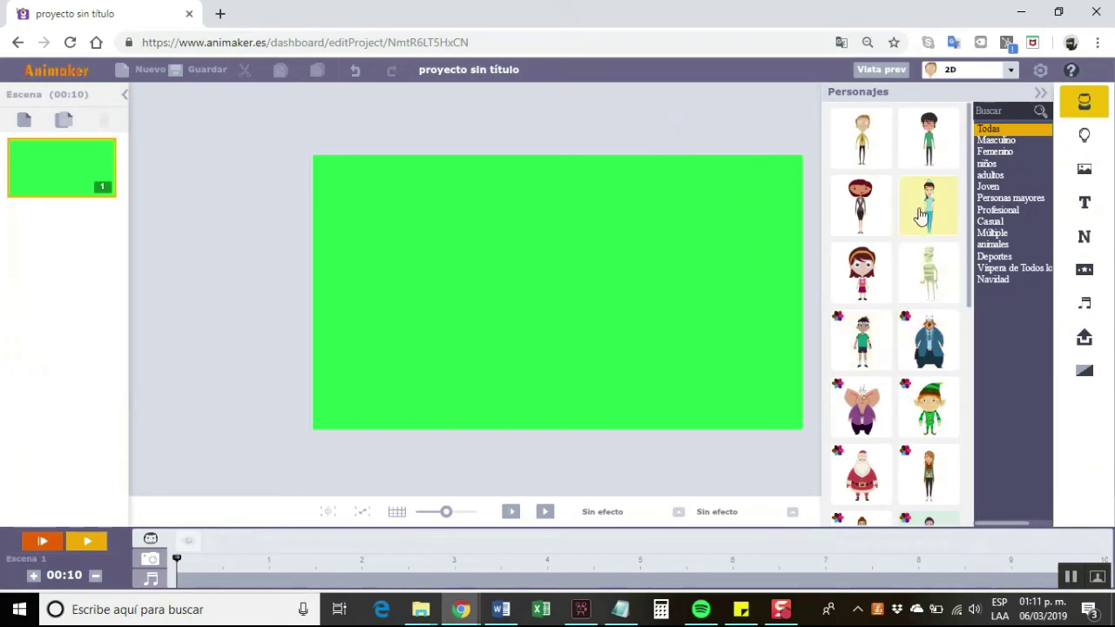
left_click(862, 202)
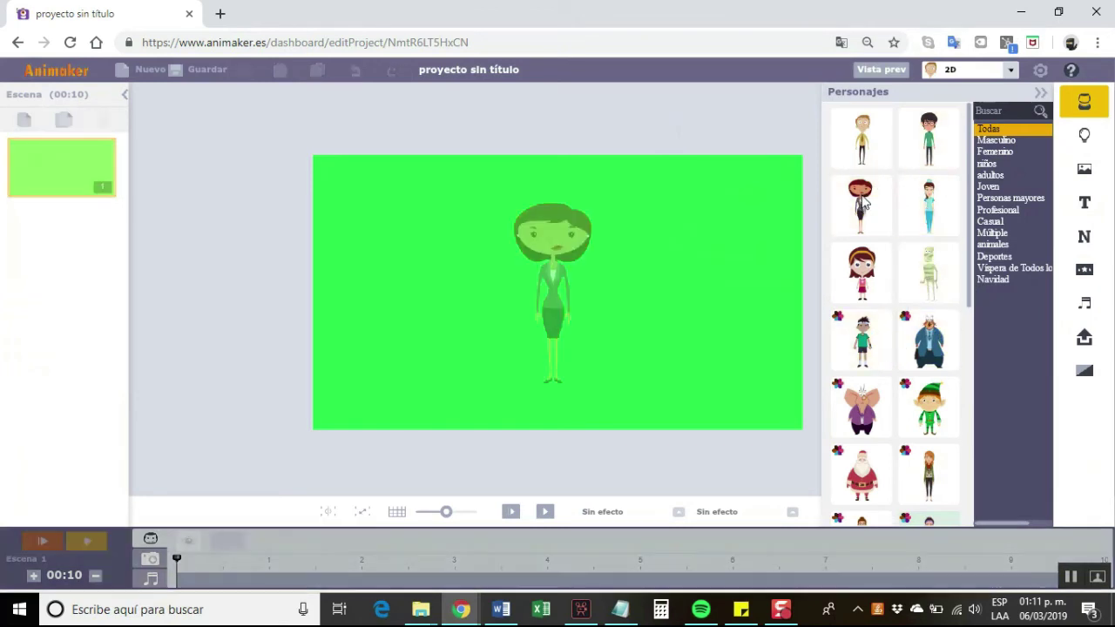
left_click_drag(550, 270, 736, 247)
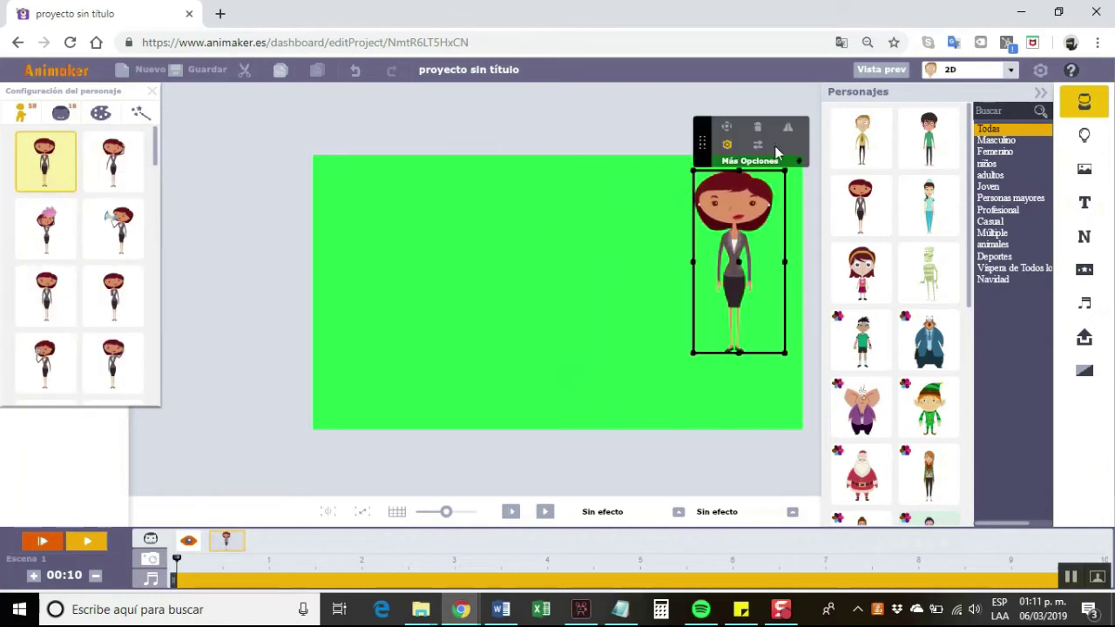
- Change the woman's action in the character settings to the side-view walk
left_click(728, 148)
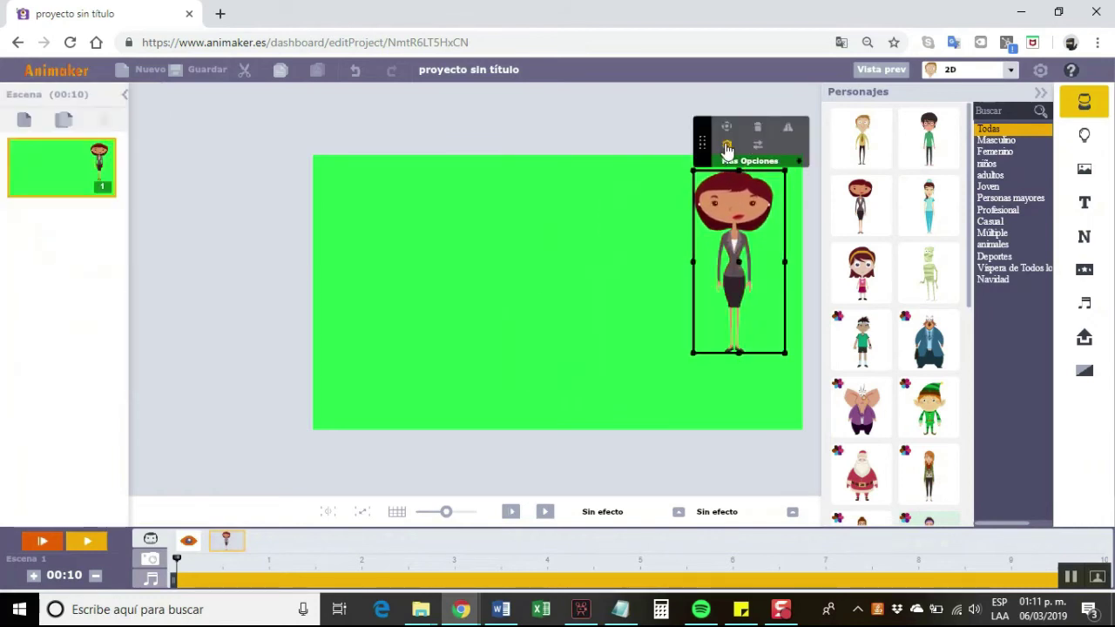
left_click(728, 148)
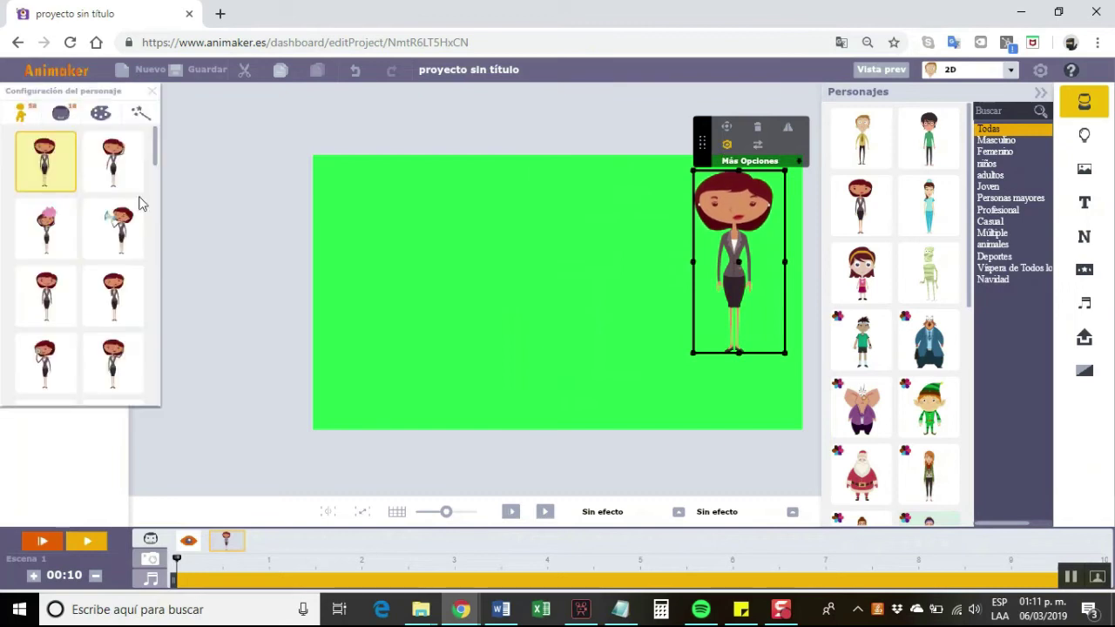
left_click_drag(154, 142, 160, 189)
left_click(113, 172)
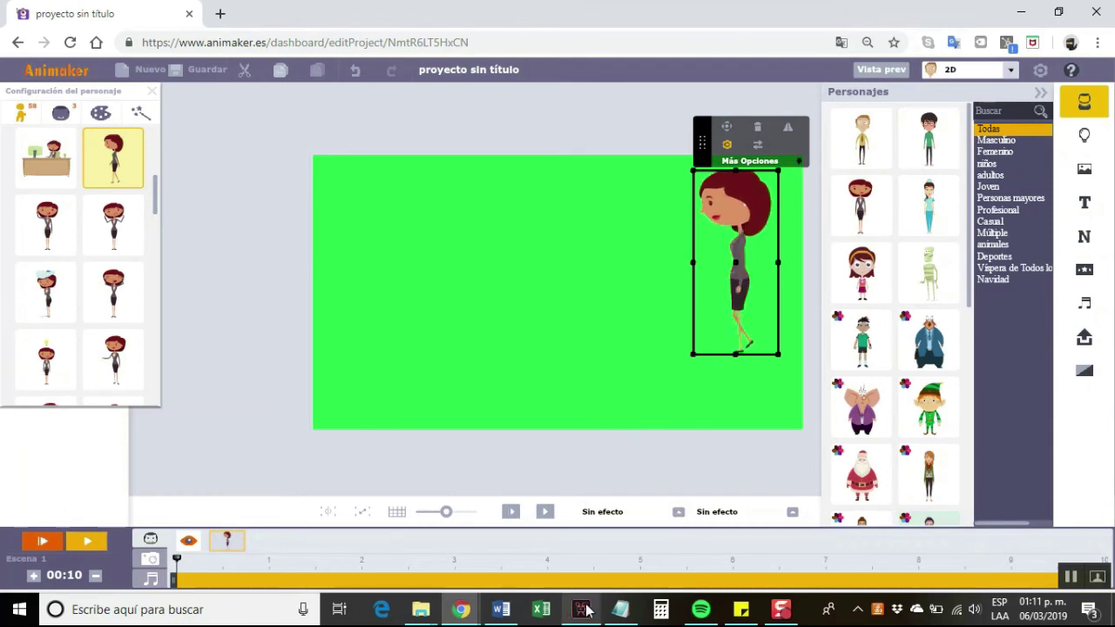
- Switch to Movavi Video Editor Plus and import momia.mp4 into the project
mouse_move(582, 612)
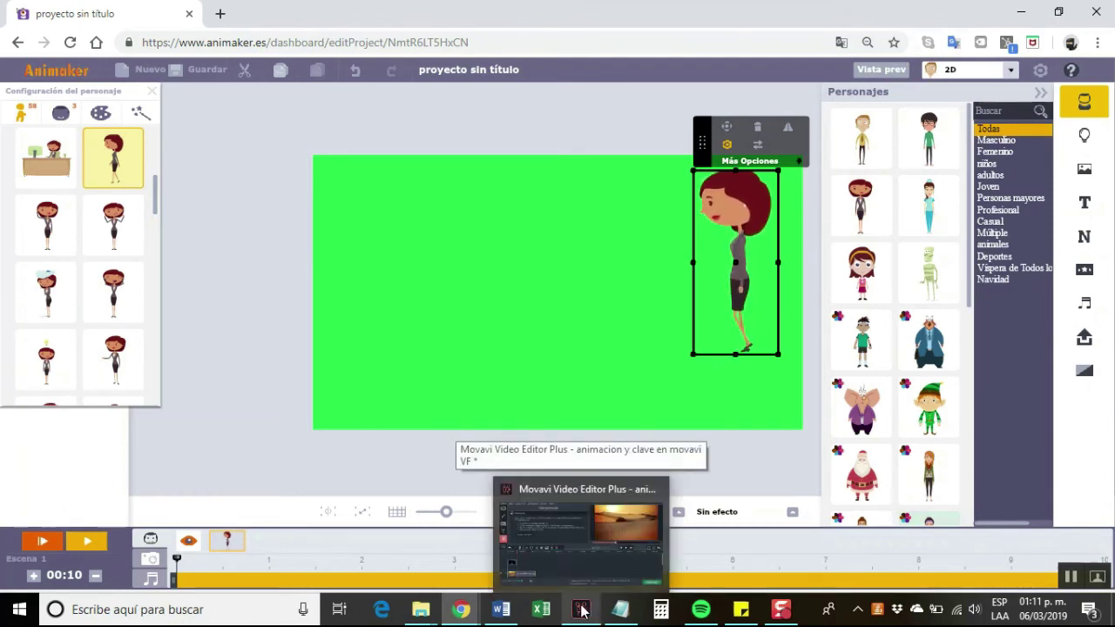
left_click(575, 565)
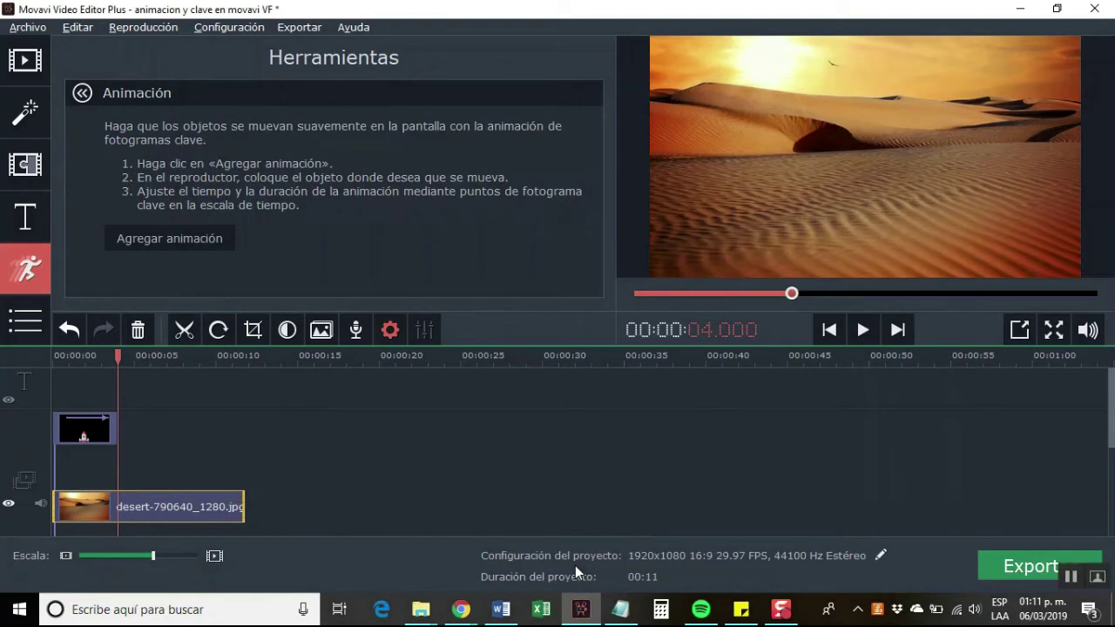
left_click(29, 61)
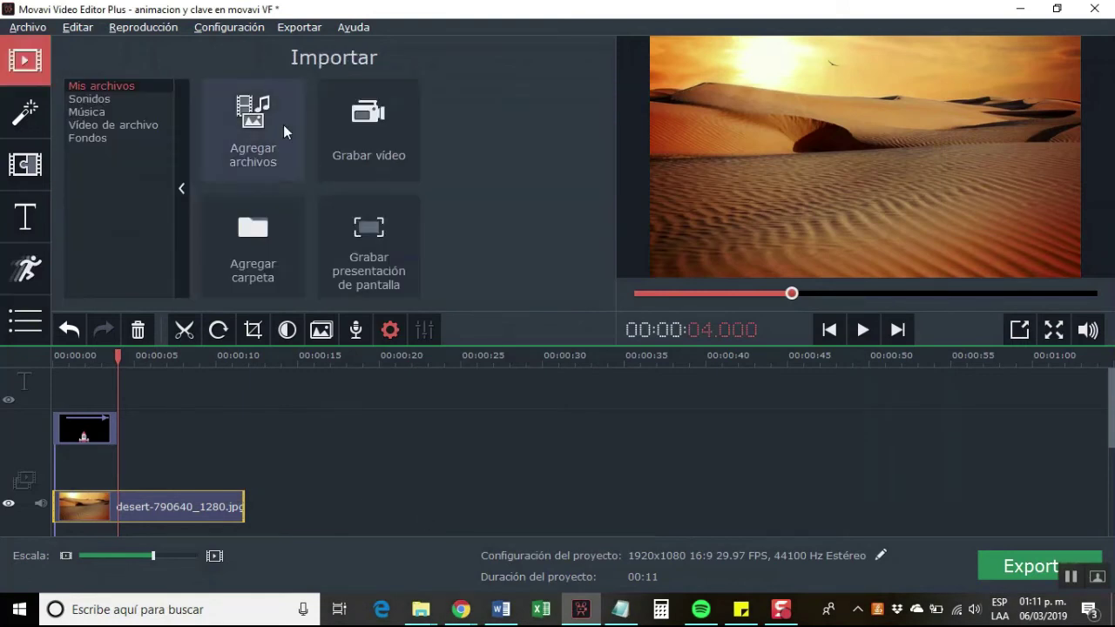
left_click(246, 106)
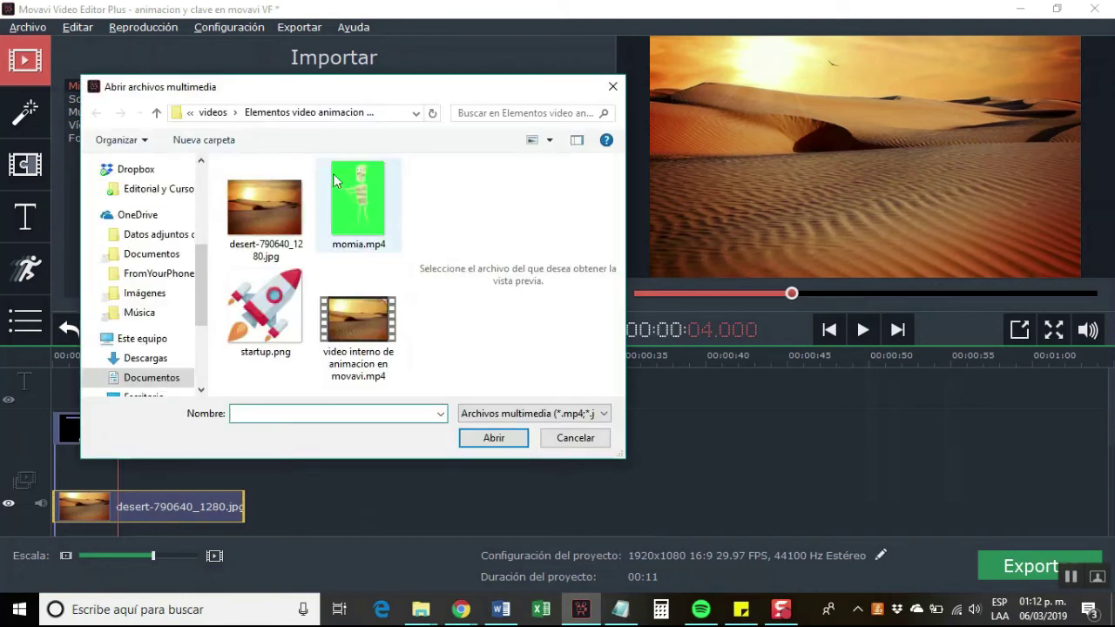
left_click(357, 202)
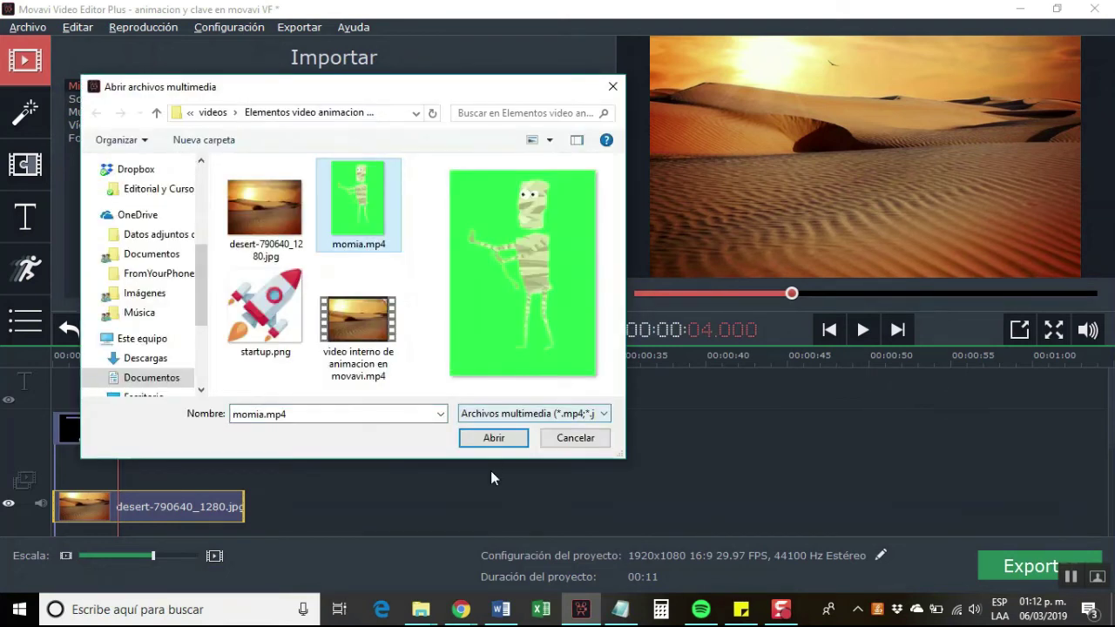
left_click(494, 438)
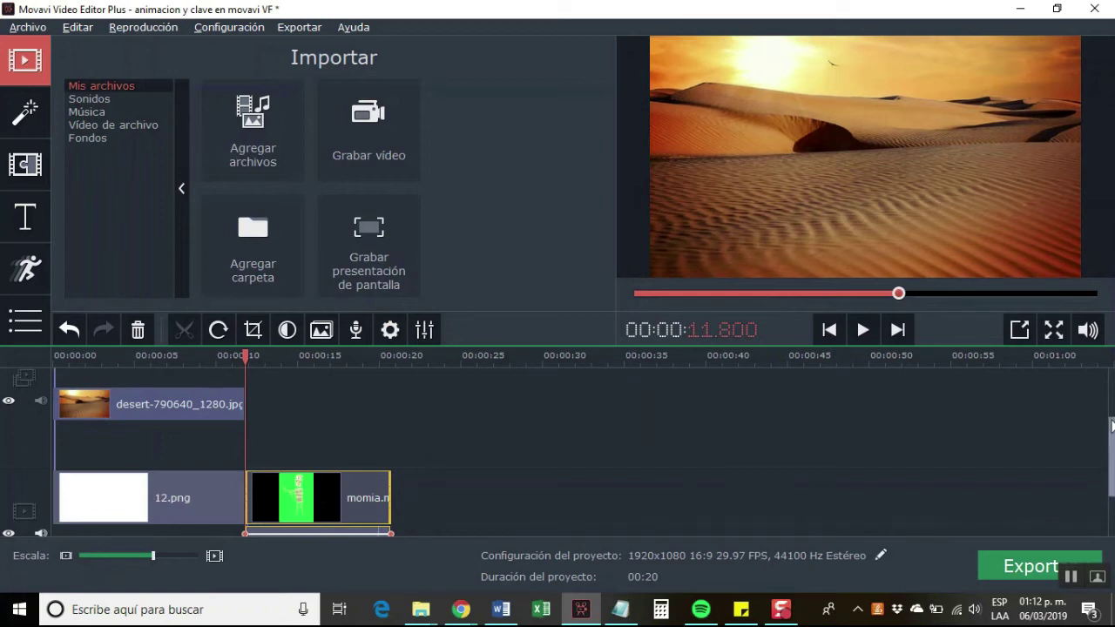
- Move momia.mp4 to an overlay track above the rocket, starting at 4 seconds, and shift its picture slightly past the frame's right edge
scroll(1111, 453, "up", 3)
scroll(1112, 422, "down", 1)
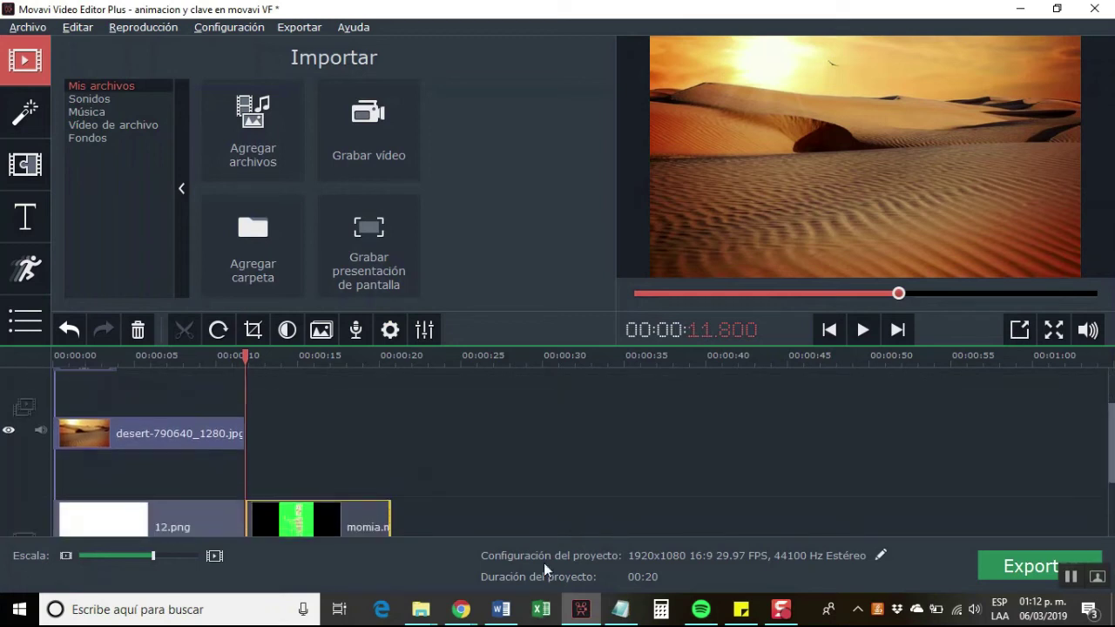
left_click_drag(316, 504, 190, 383)
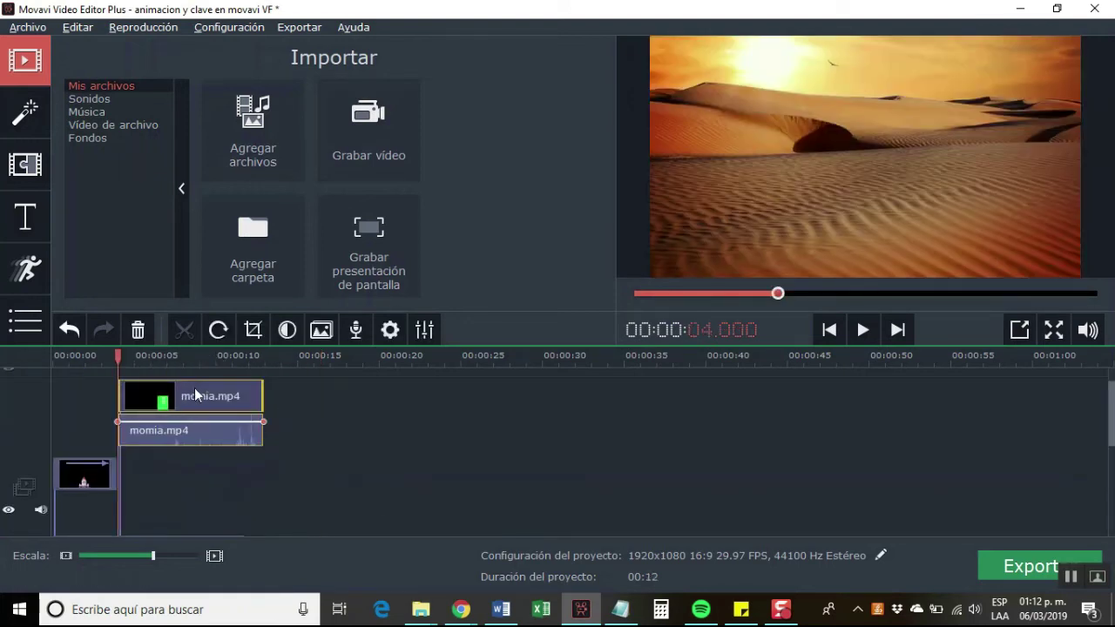
double_click(184, 399)
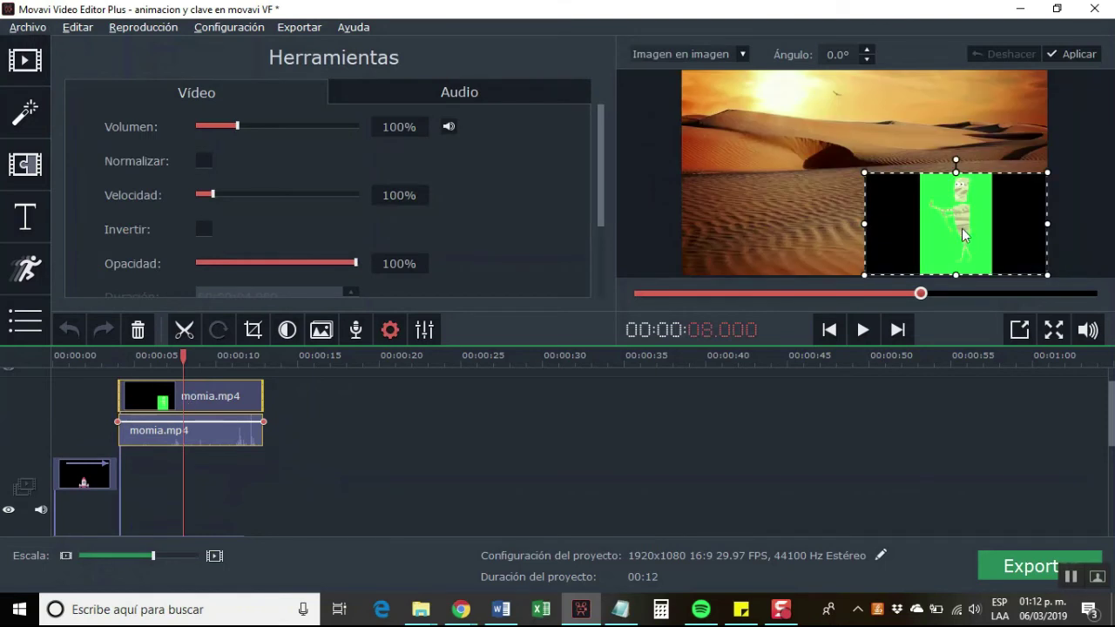
left_click_drag(962, 233, 990, 232)
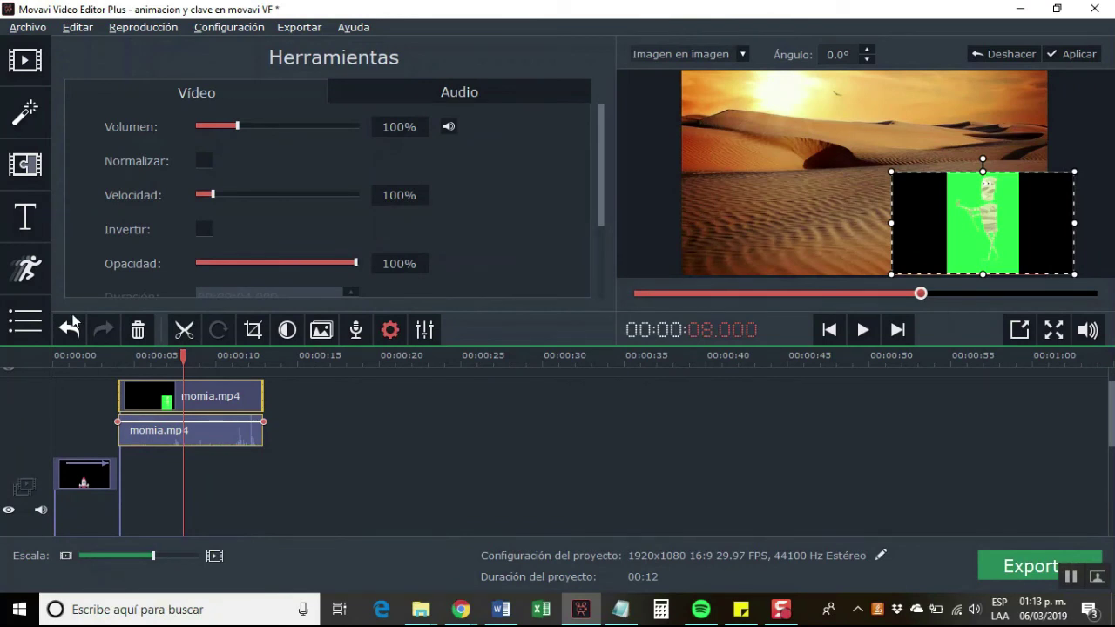
- Apply a chroma key to momia.mp4, picking the mummy's green background as the transparent colour
left_click(41, 324)
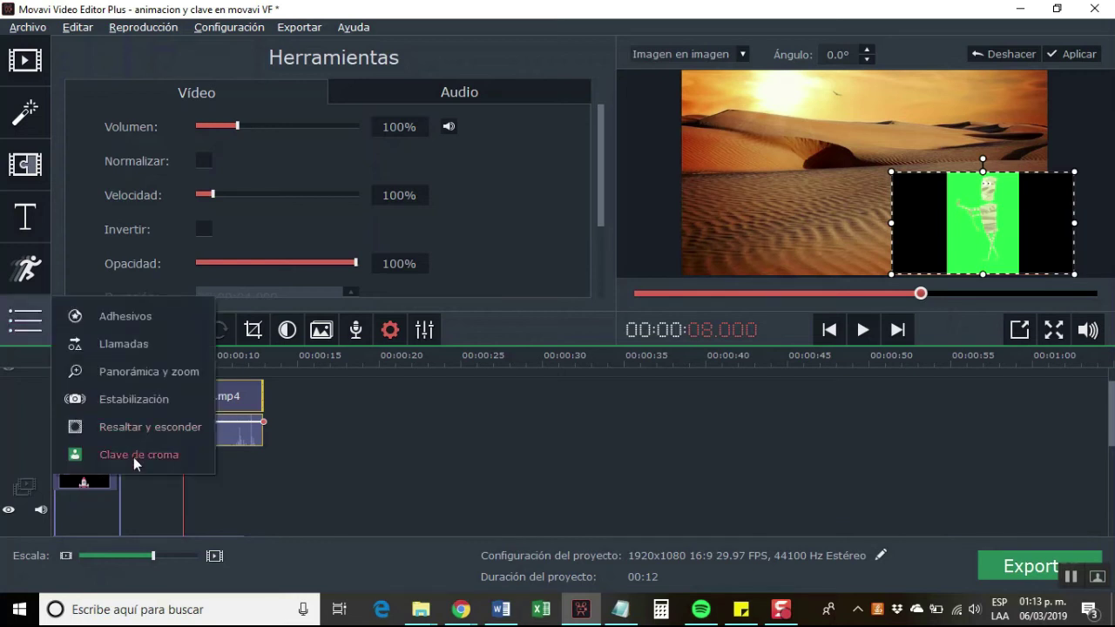
left_click(132, 458)
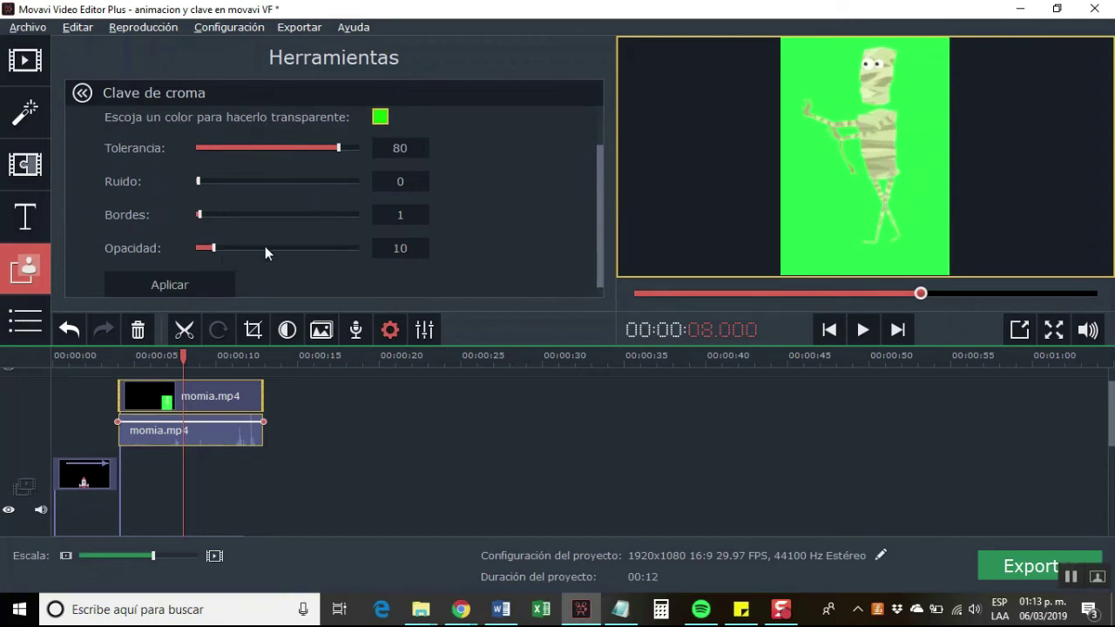
left_click(382, 115)
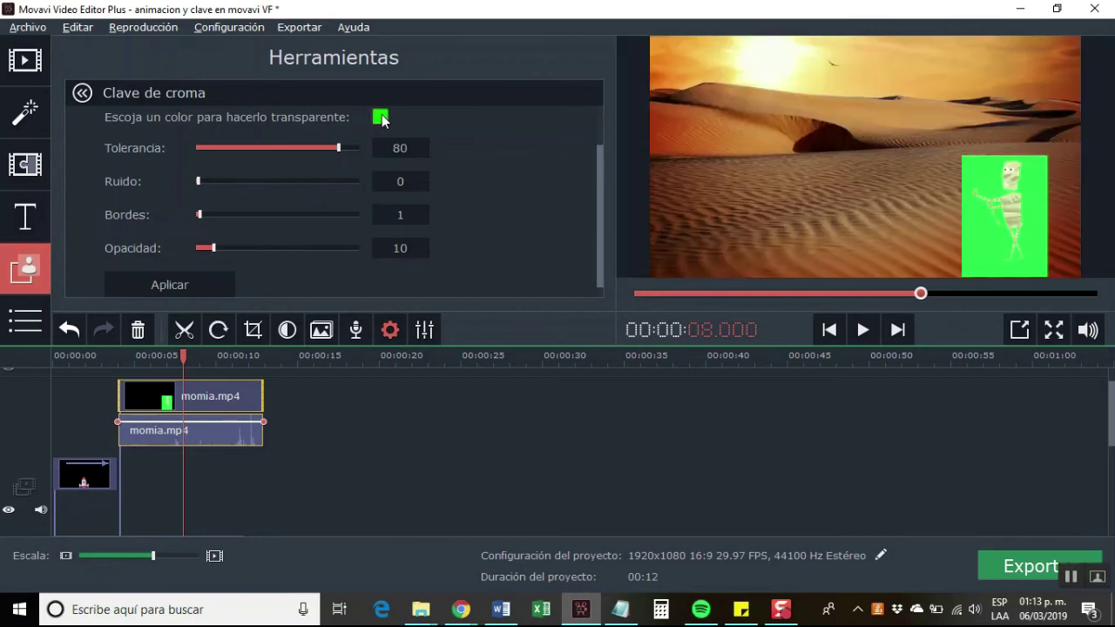
left_click(380, 116)
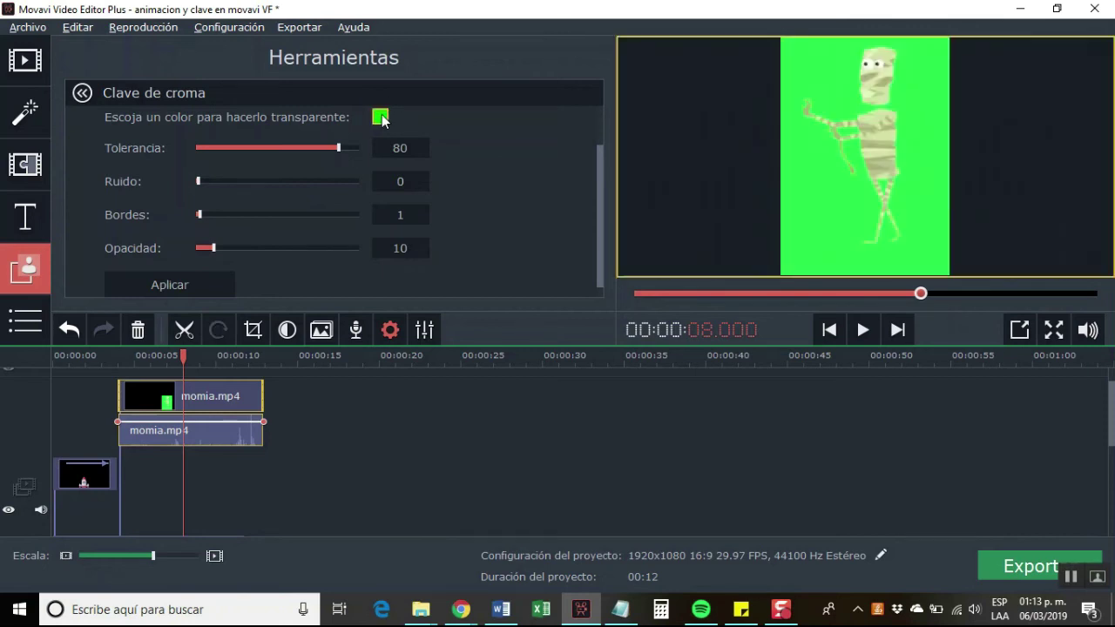
left_click(813, 209)
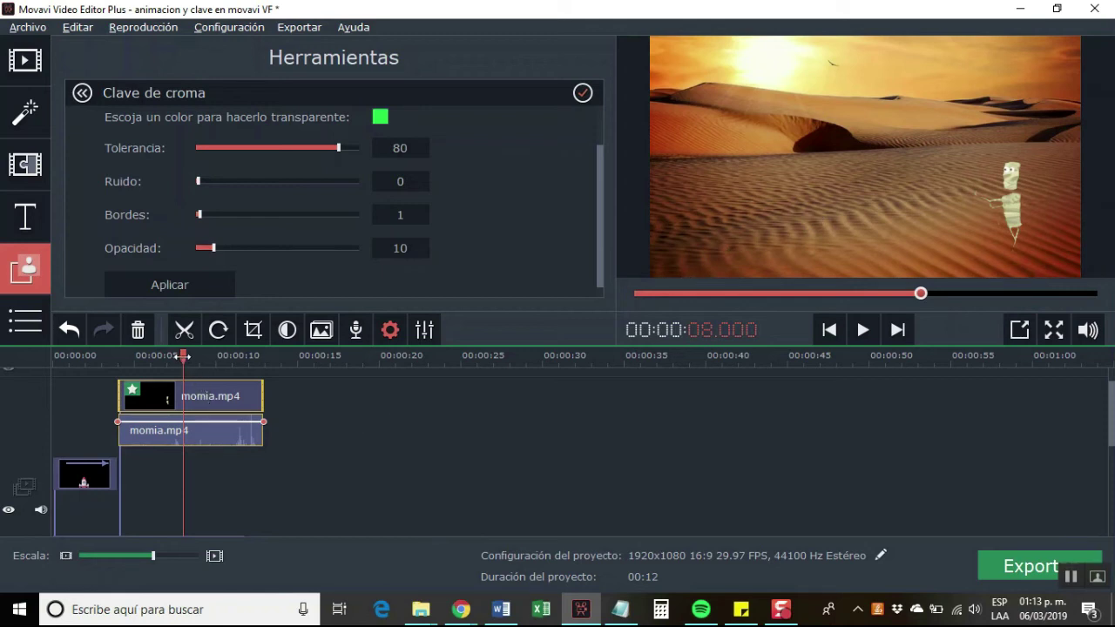
- Add a keyframe animation to momia.mp4 starting at 4.2 seconds, with its end keyframe at 12.5 seconds
left_click_drag(183, 357, 121, 361)
left_click(24, 329)
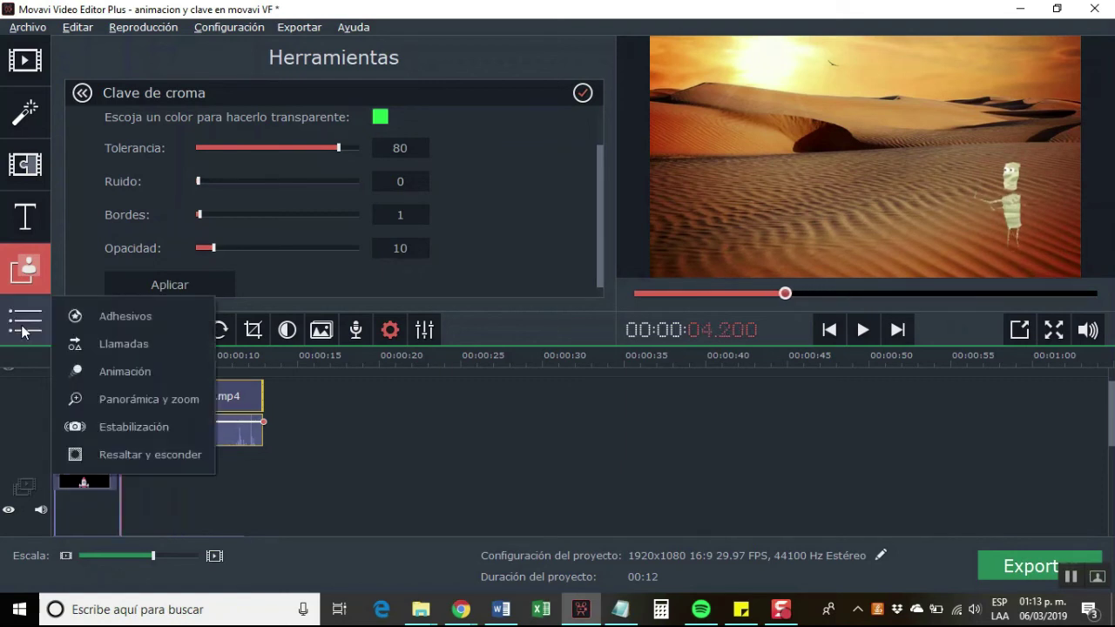
left_click(114, 371)
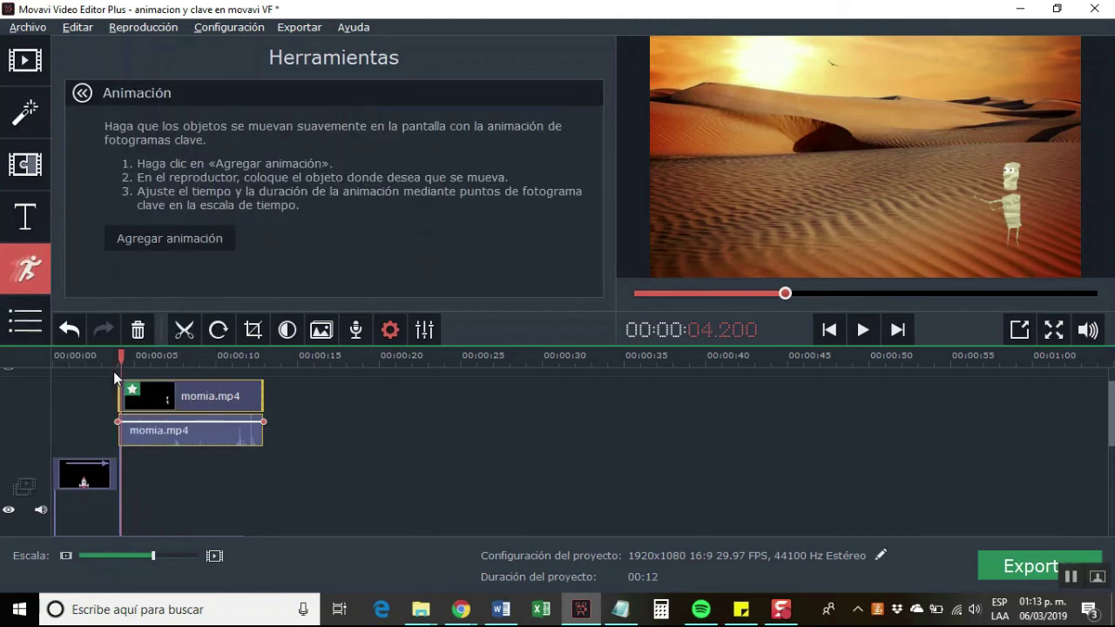
left_click(161, 237)
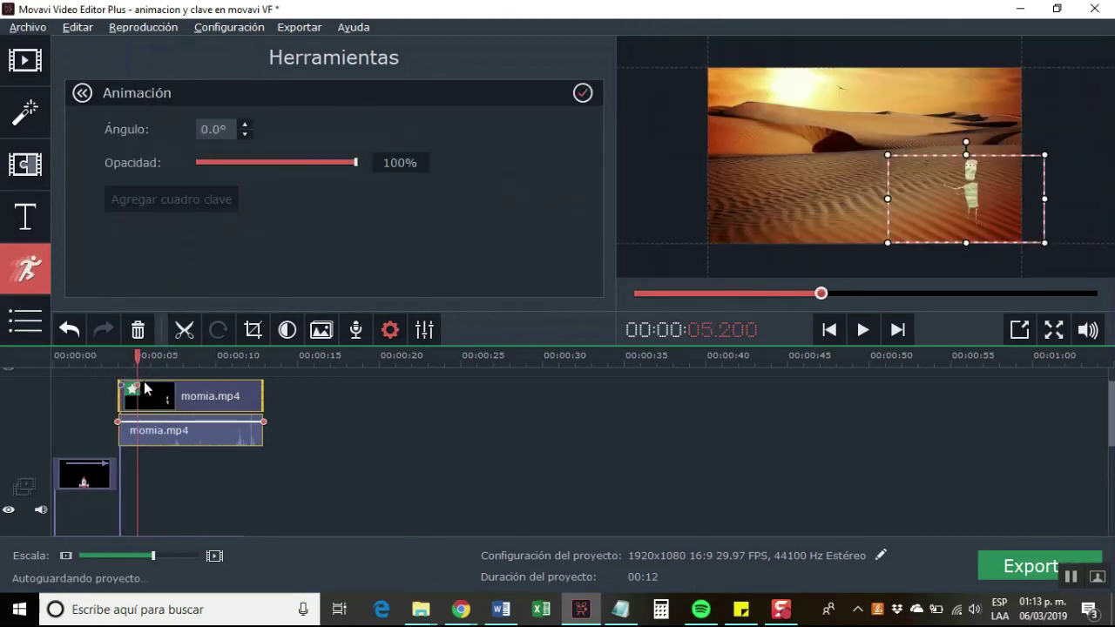
left_click_drag(135, 387, 257, 389)
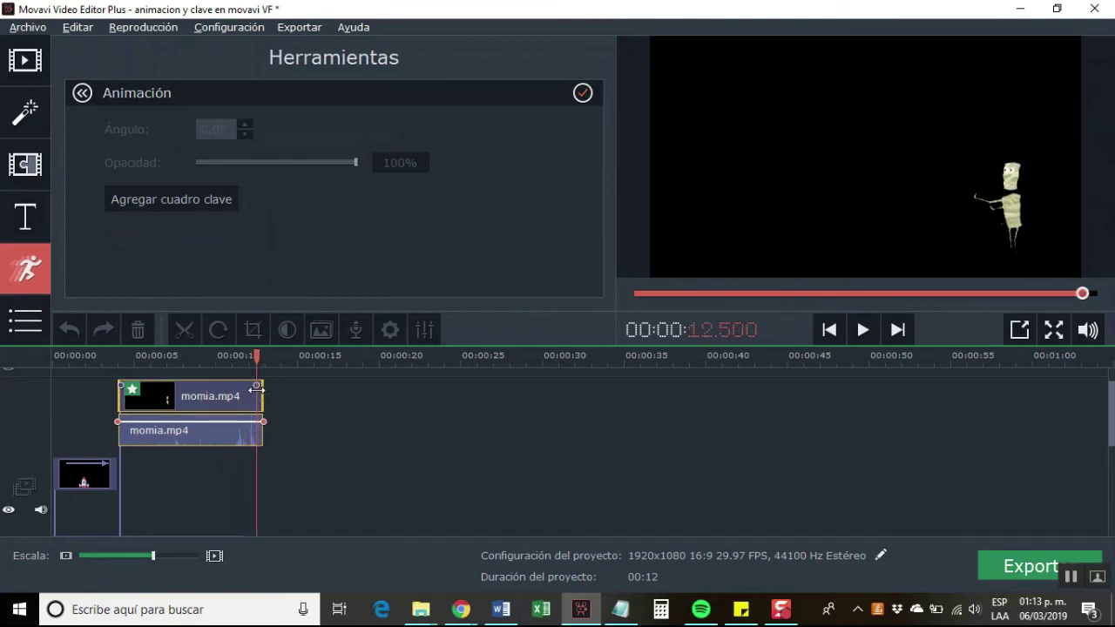
- Place the mummy beyond the frame's right edge at the 4.2-second keyframe and beyond the left edge at the 12.5-second keyframe, and play the animation
left_click(120, 386)
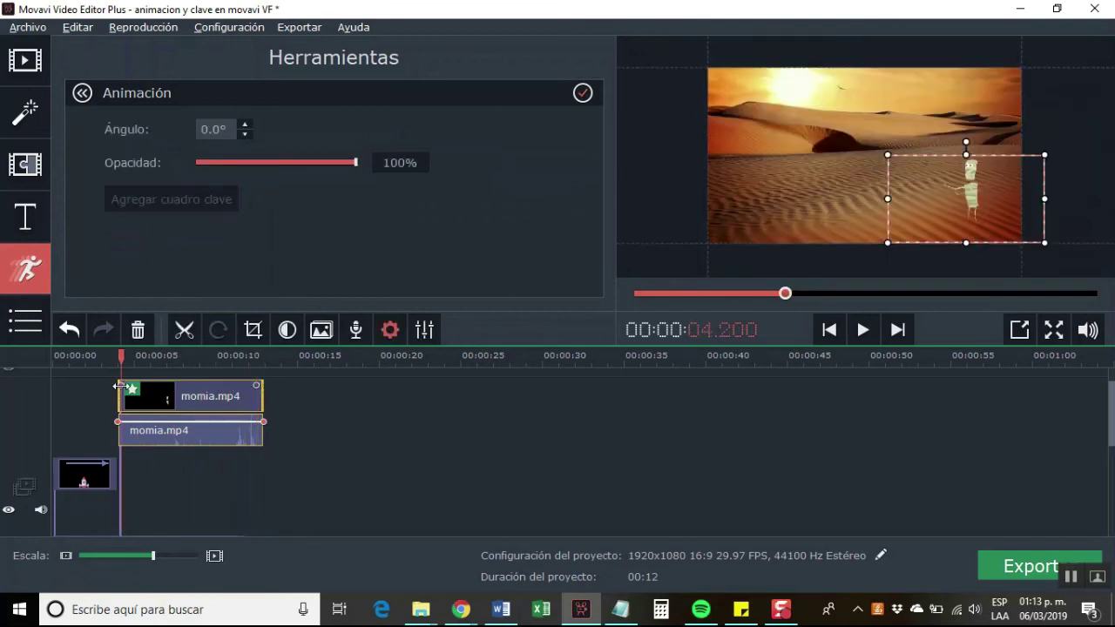
left_click_drag(971, 202, 1054, 204)
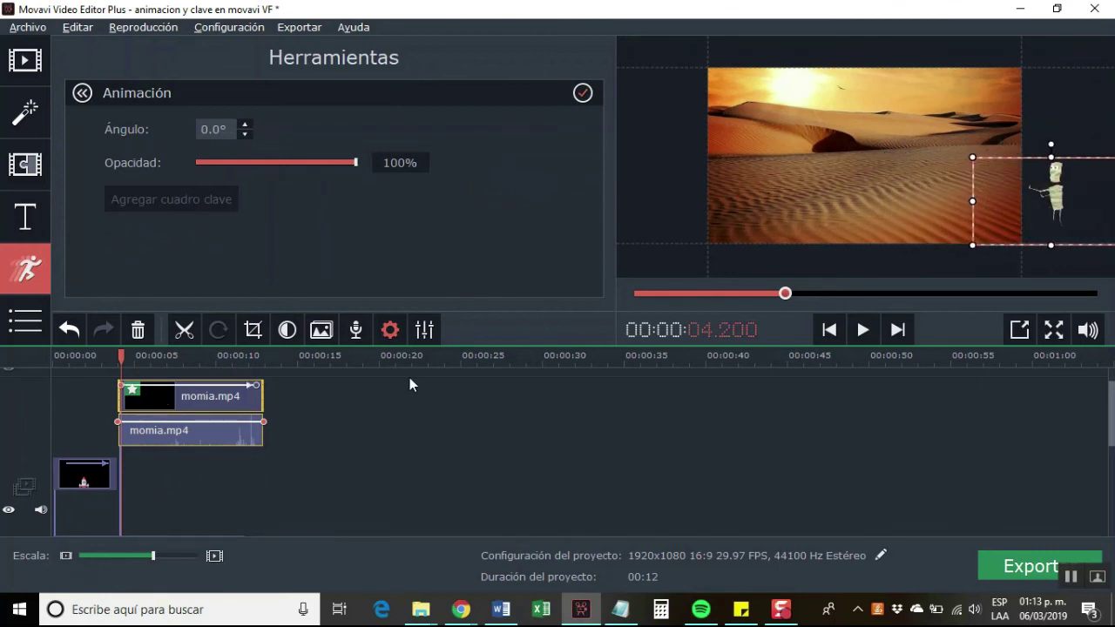
left_click(255, 384)
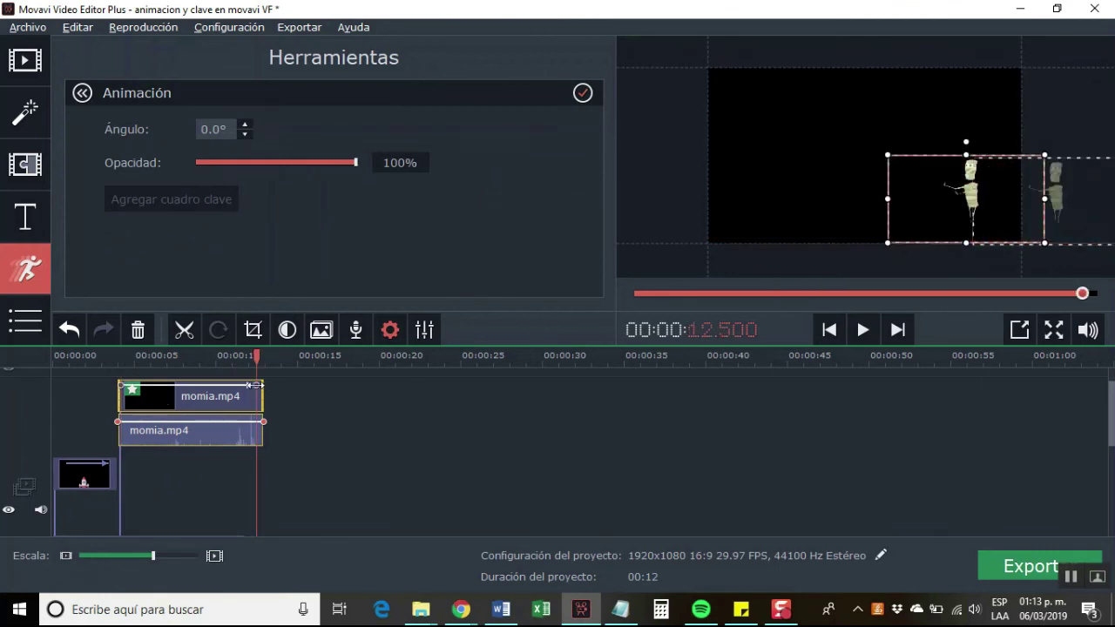
left_click_drag(965, 199, 677, 204)
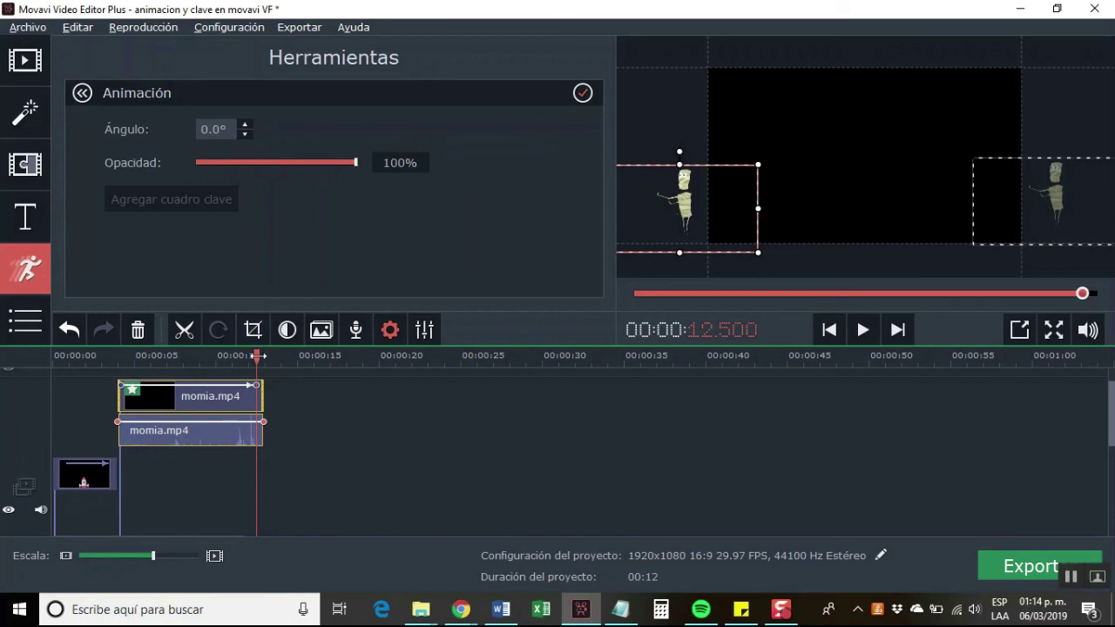
left_click_drag(846, 292, 746, 293)
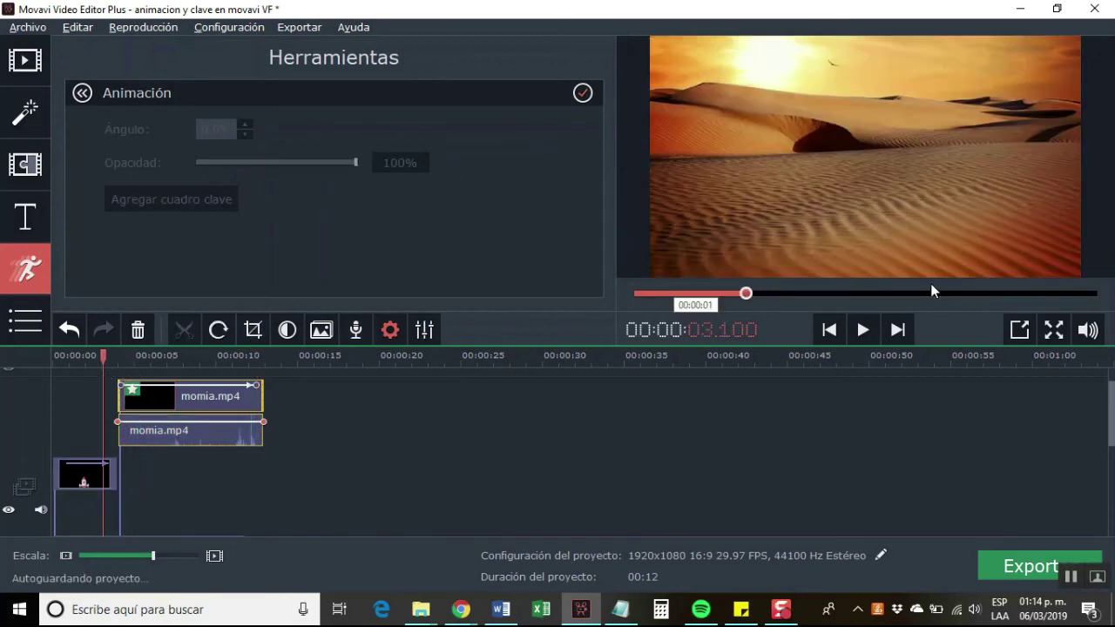
left_click(863, 329)
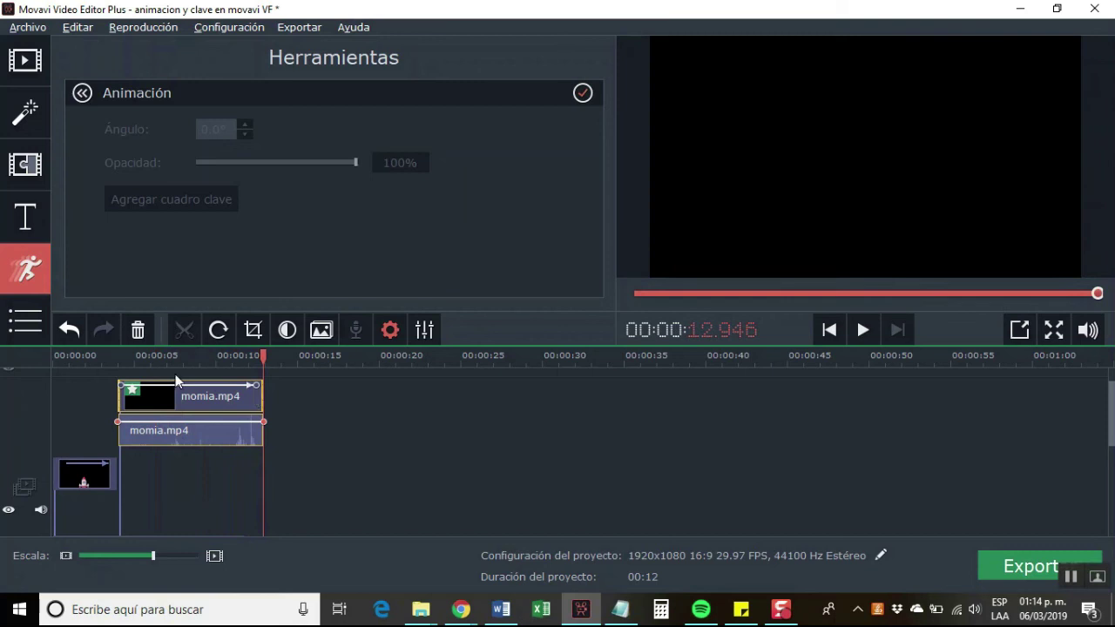
- At the 12.5-second keyframe, enlarge the mummy and reposition it just beyond the frame's left edge
left_click(254, 385)
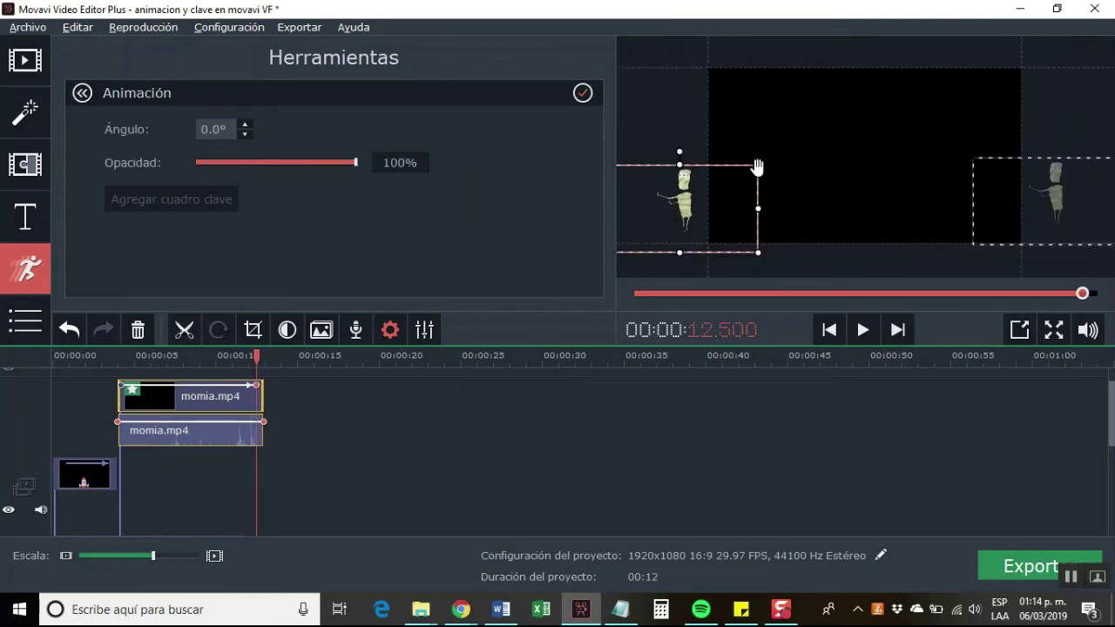
left_click_drag(758, 169, 825, 127)
left_click_drag(683, 193, 677, 191)
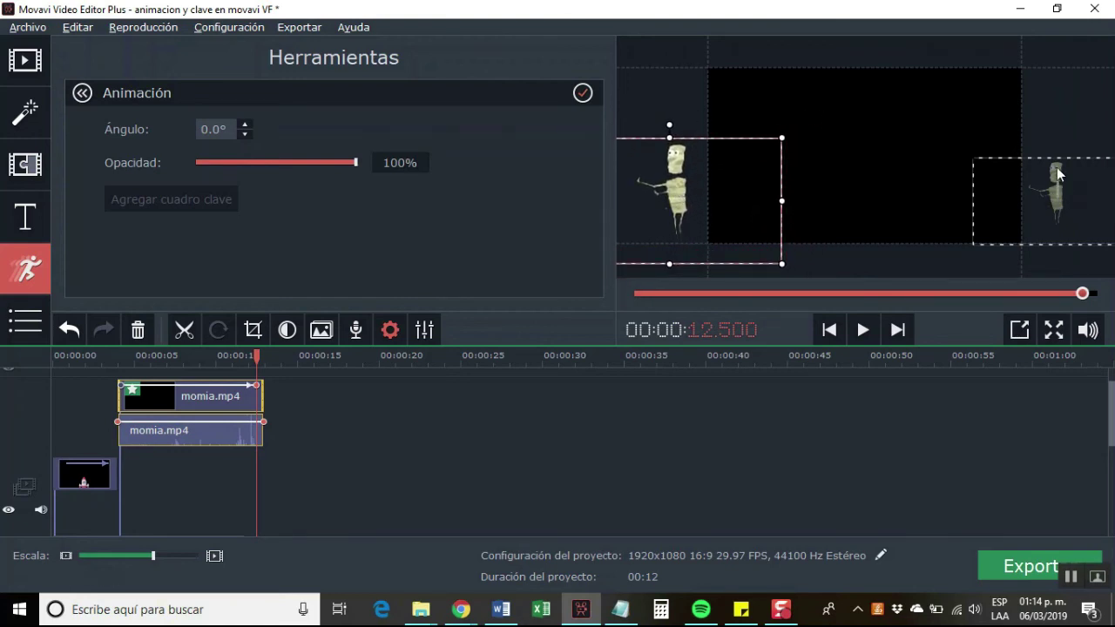
- At the 4.2-second keyframe, move the mummy higher while keeping it beyond the frame's right edge, and play the animation
left_click(122, 385)
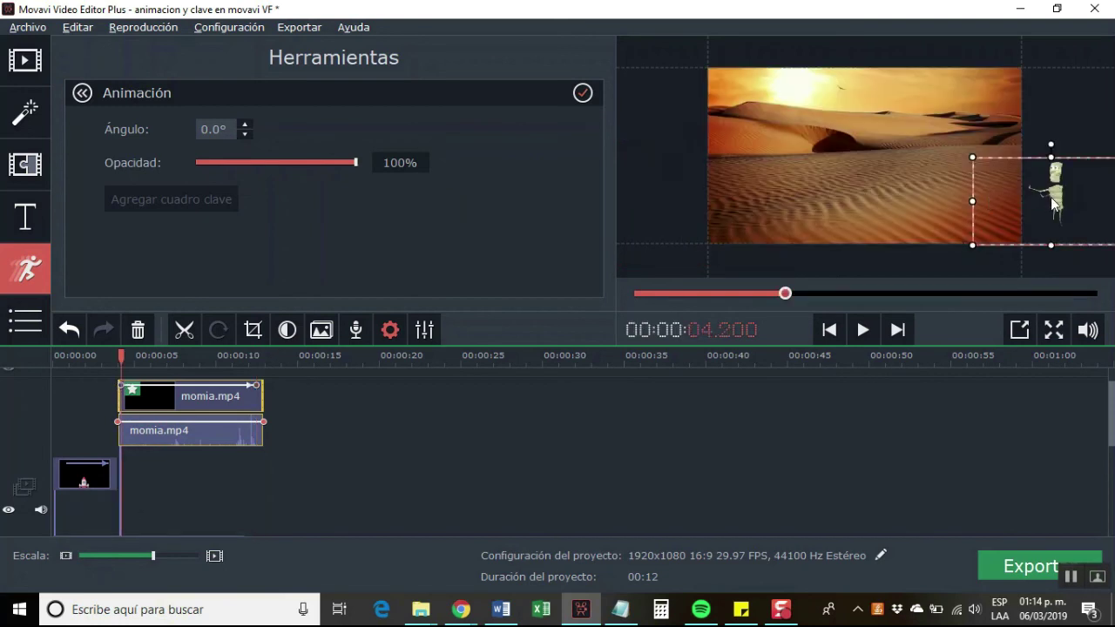
left_click_drag(1051, 199, 1053, 128)
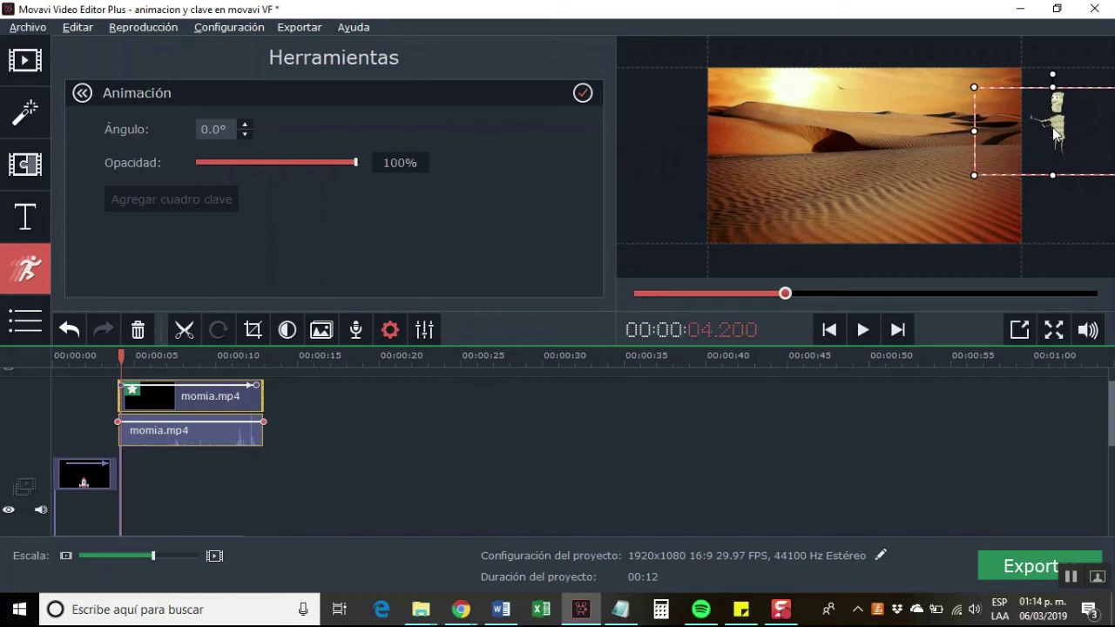
left_click_drag(121, 355, 108, 356)
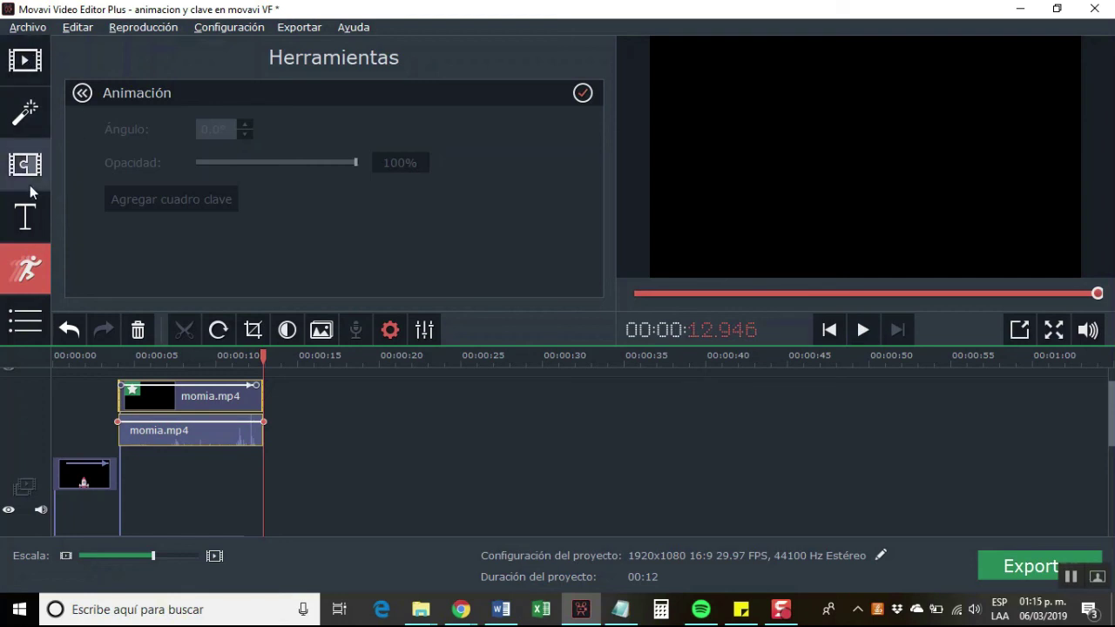
- Show the sticker collection and extend the white 12.png background clip to 24 seconds
mouse_move(29, 321)
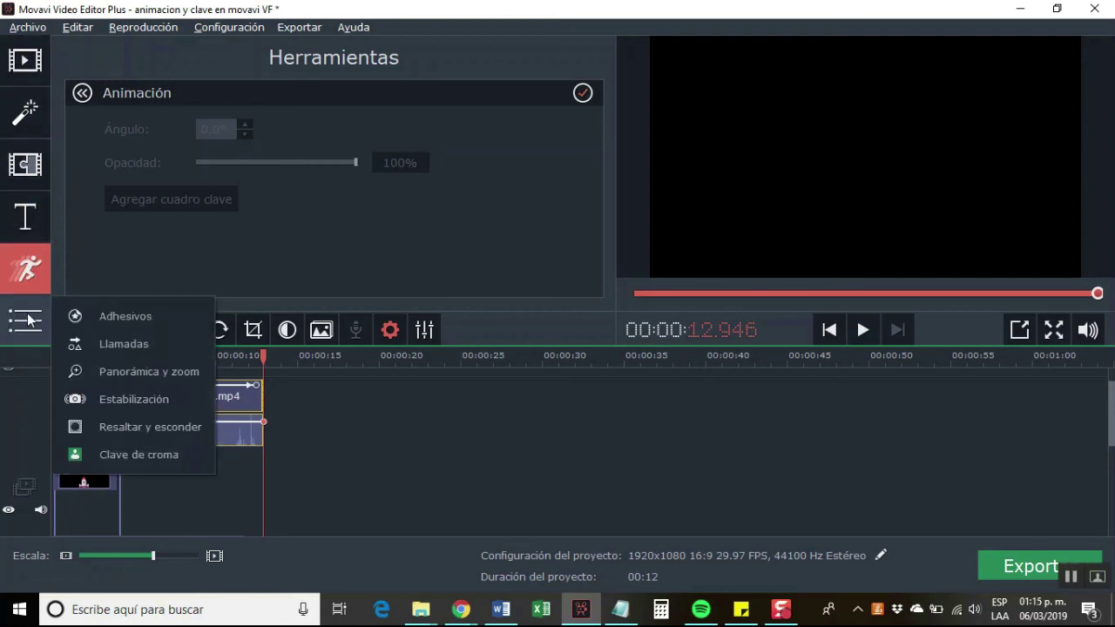
left_click(131, 315)
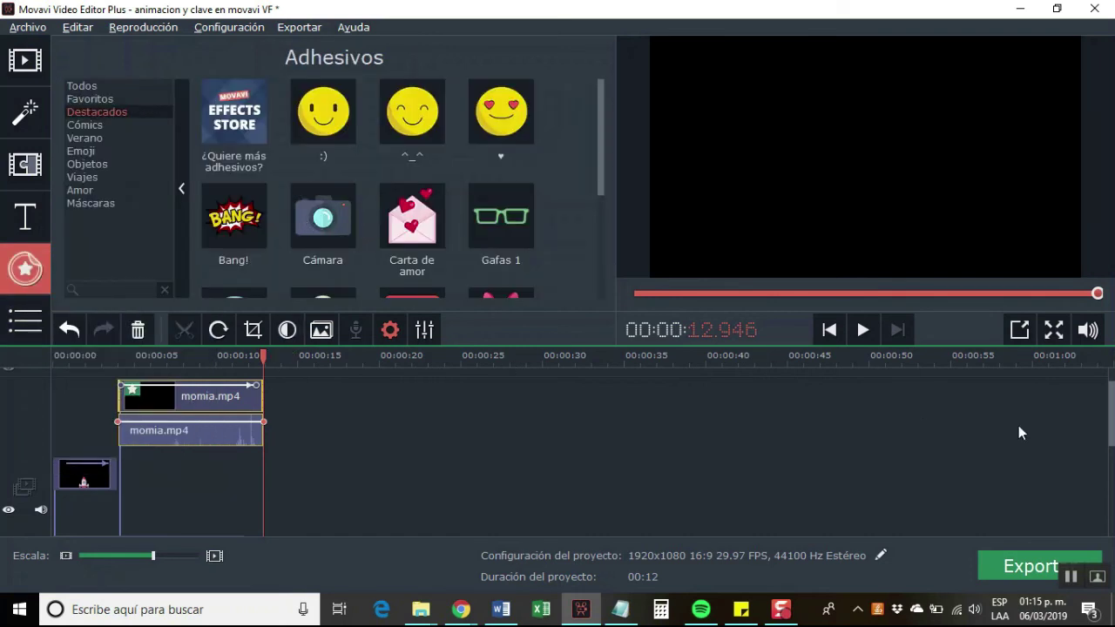
scroll(1106, 433, "down", 3)
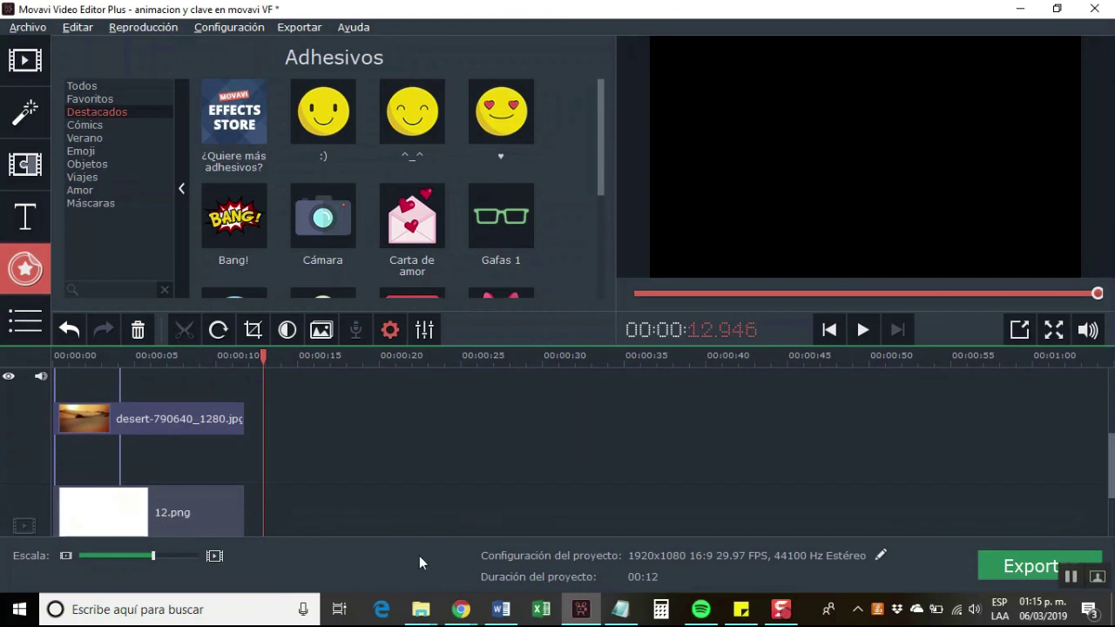
left_click(235, 513)
left_click_drag(247, 515, 446, 523)
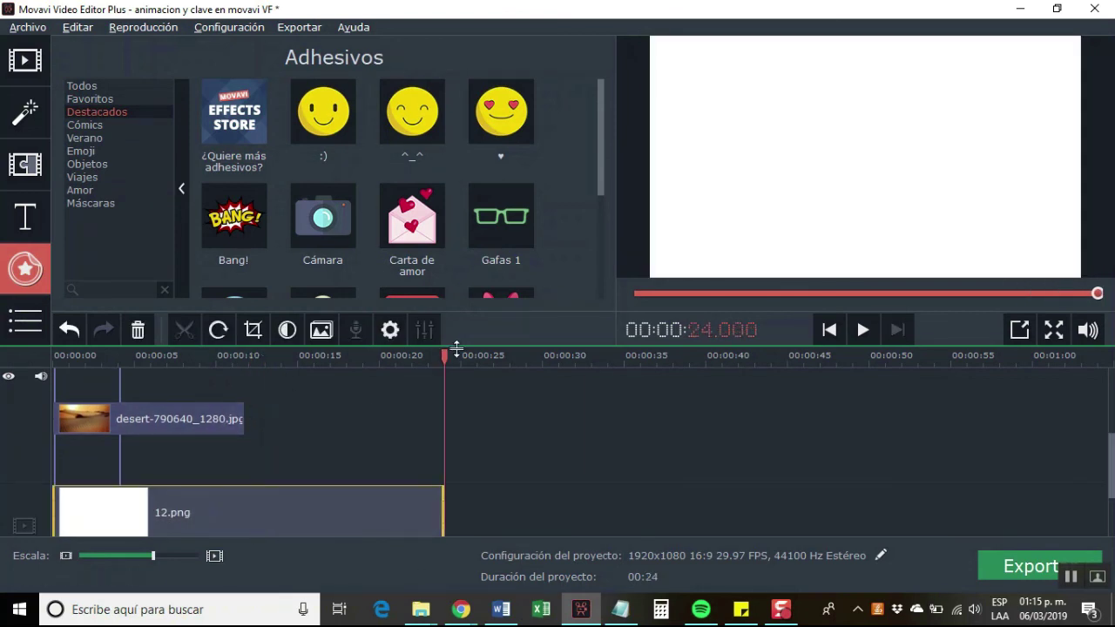
- Add the Cámara sticker to the title track at about 14.4 seconds, after the mummy clip
left_click_drag(445, 357, 247, 357)
left_click_drag(322, 217, 255, 414)
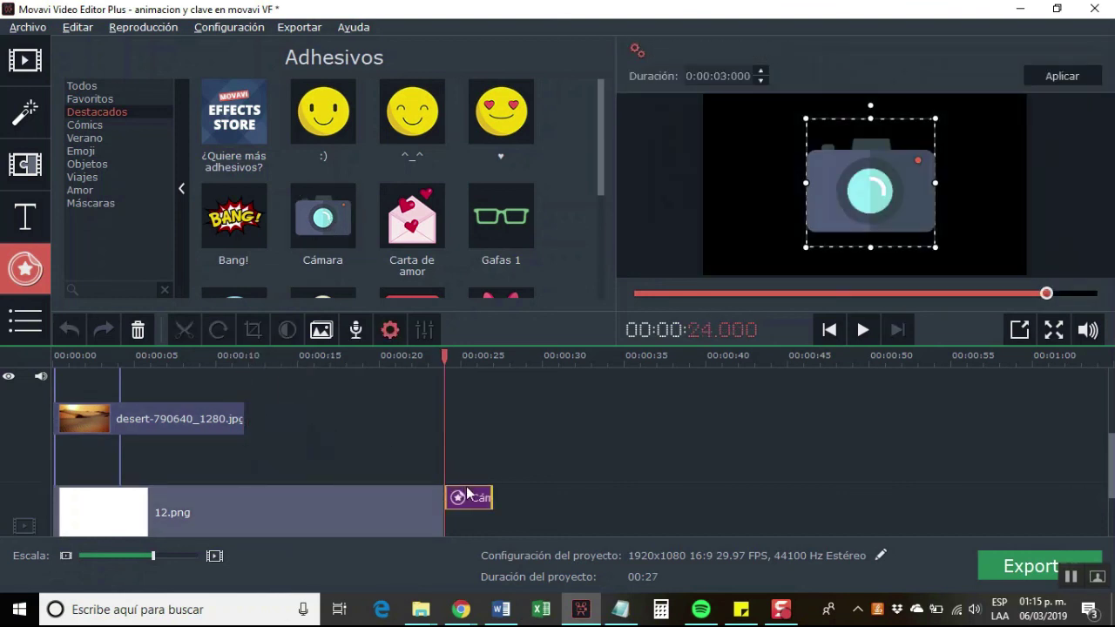
left_click_drag(467, 494, 317, 417)
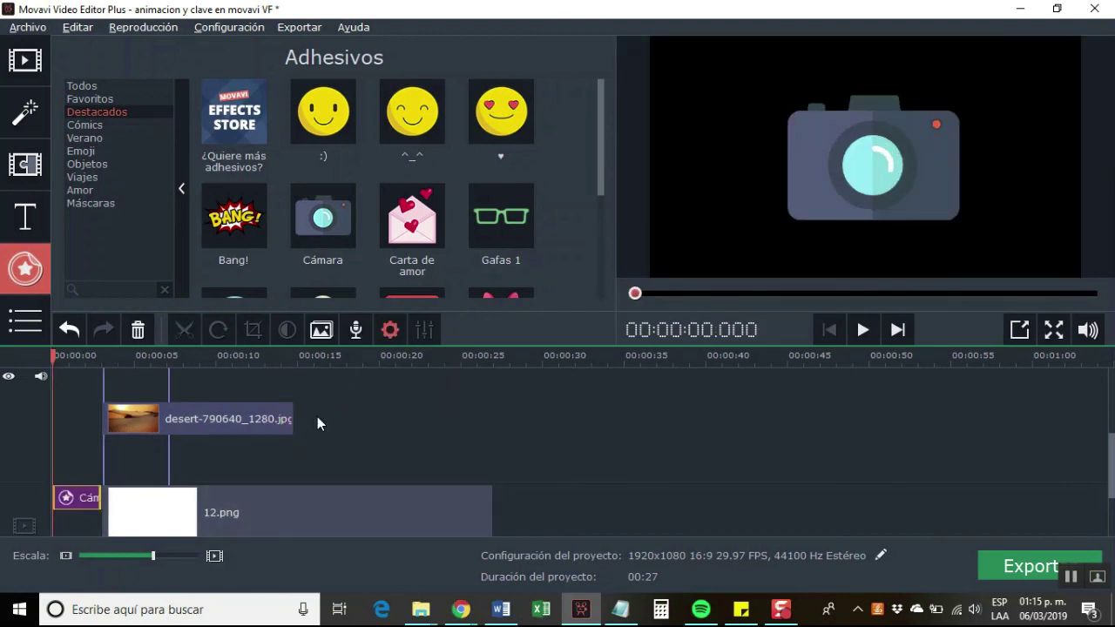
left_click_drag(81, 503, 308, 465)
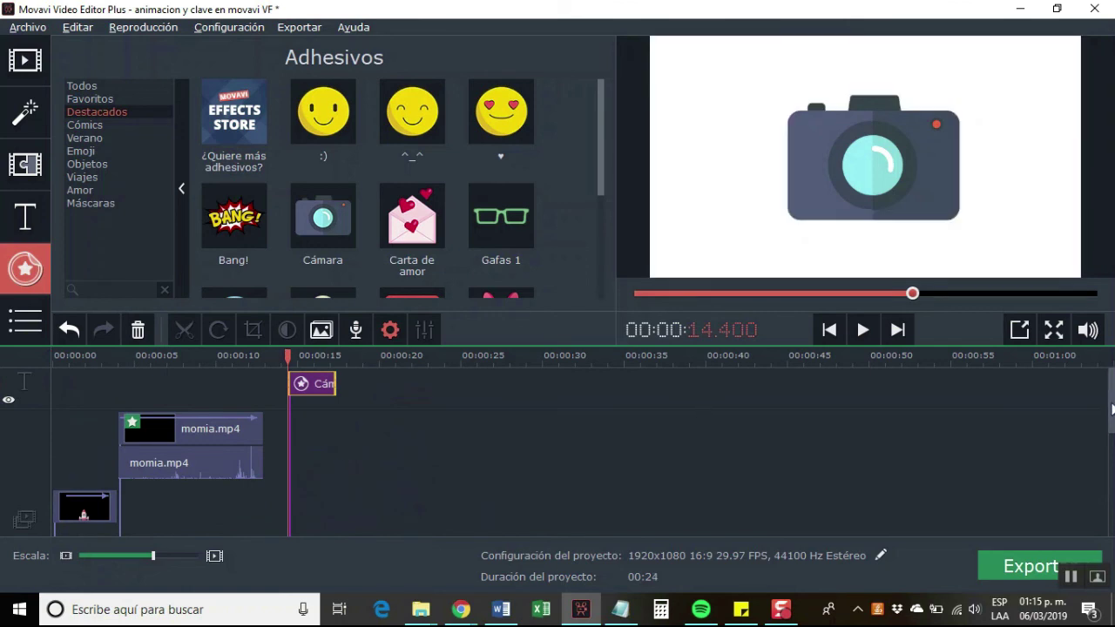
- Add a keyframe animation to the camera sticker starting at 14.65 seconds, with its end keyframe at 16.75 seconds
left_click(322, 390)
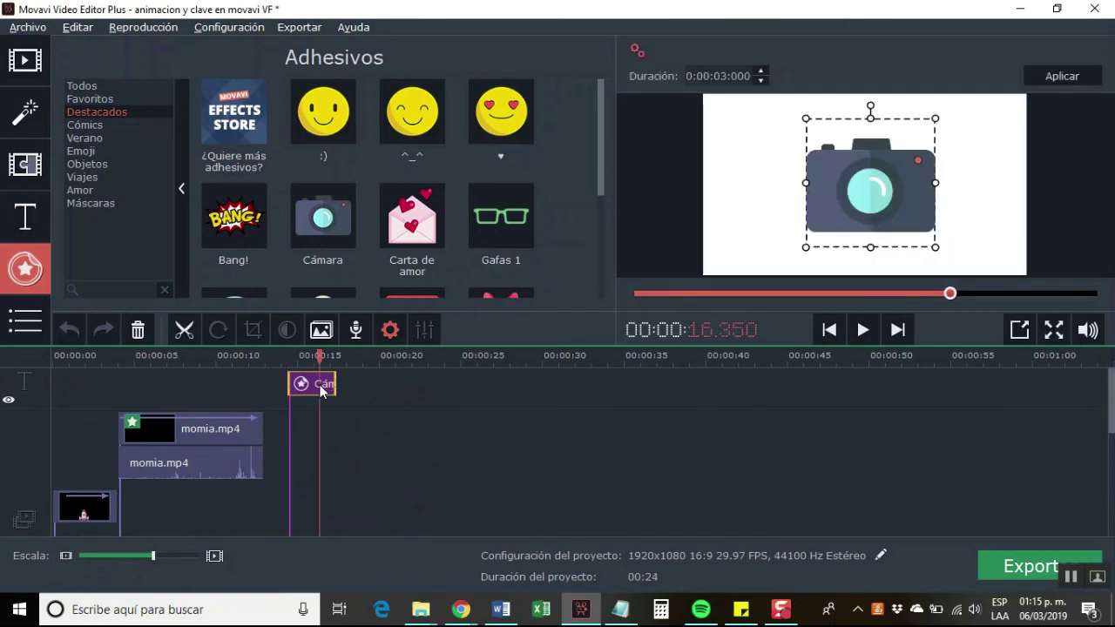
left_click_drag(320, 356, 291, 357)
left_click(27, 324)
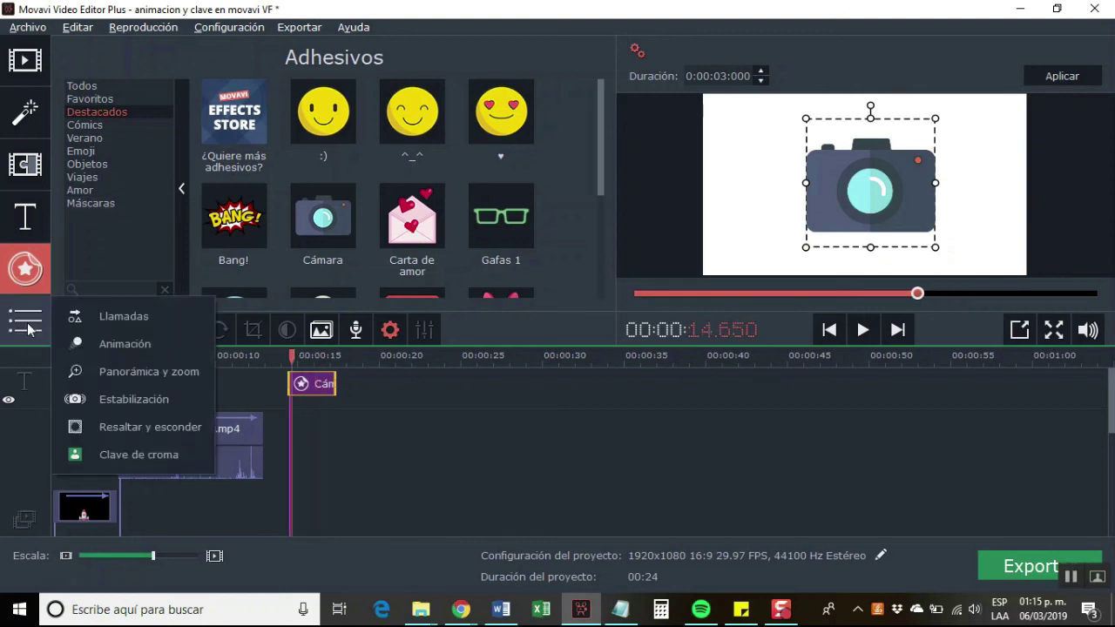
left_click(107, 345)
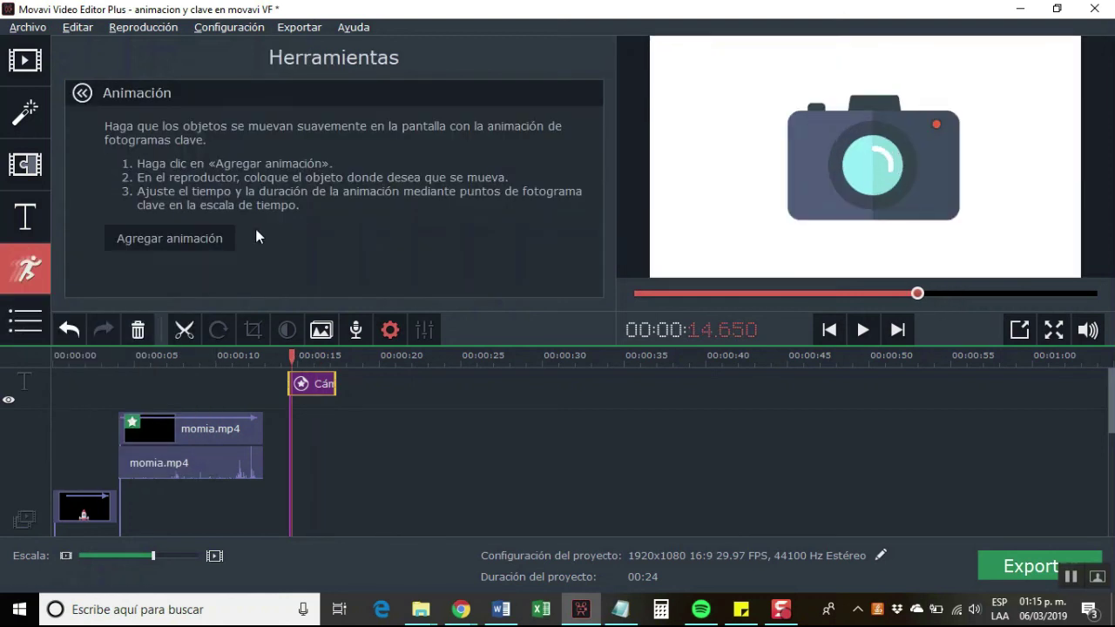
left_click(221, 239)
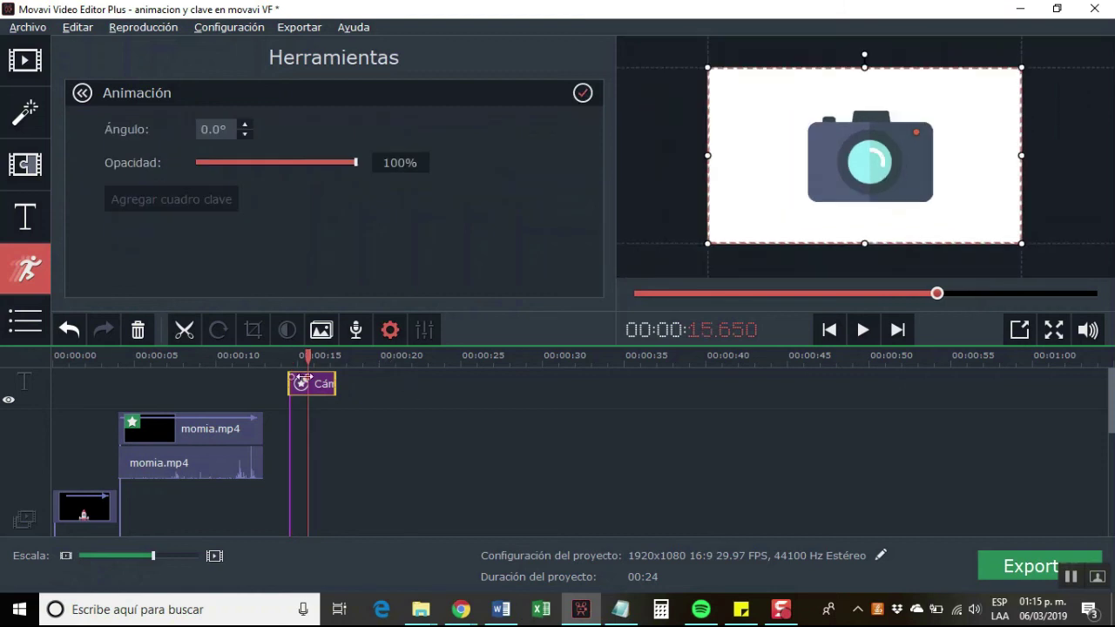
key("space")
key("space")
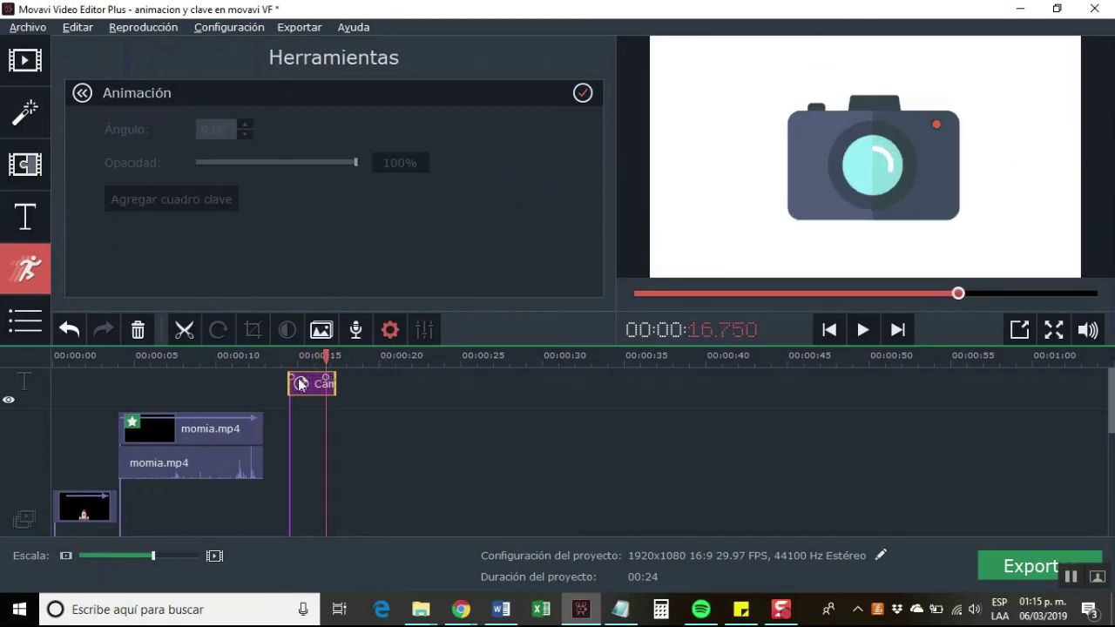
- At the 14.65-second keyframe, shrink the camera sticker to a tiny size and place it at the frame's centre
left_click(290, 376)
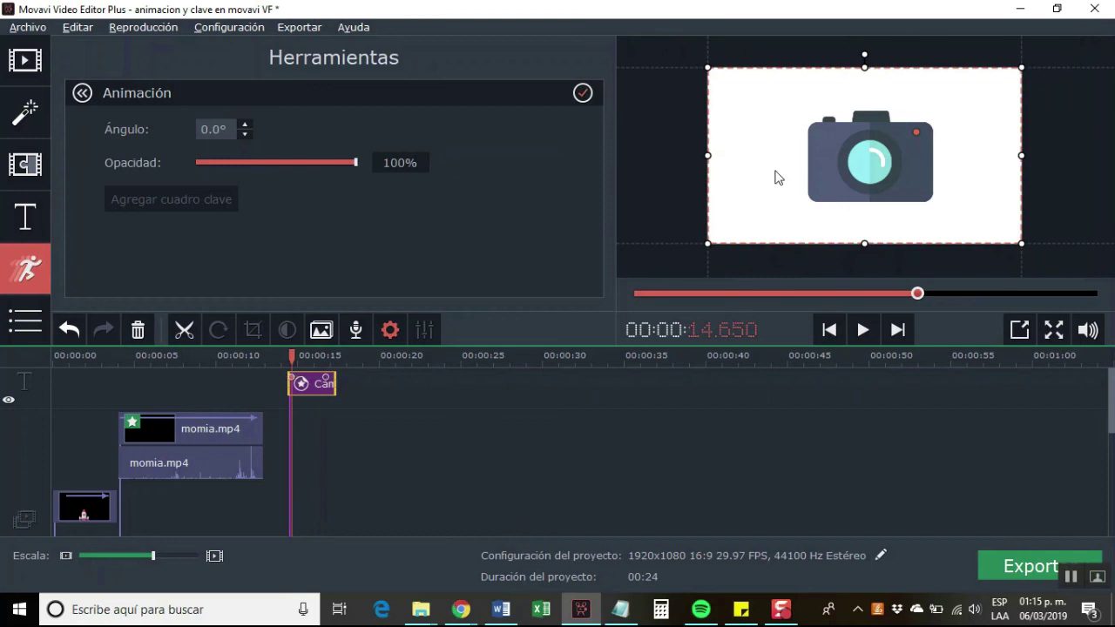
left_click_drag(710, 71, 763, 101)
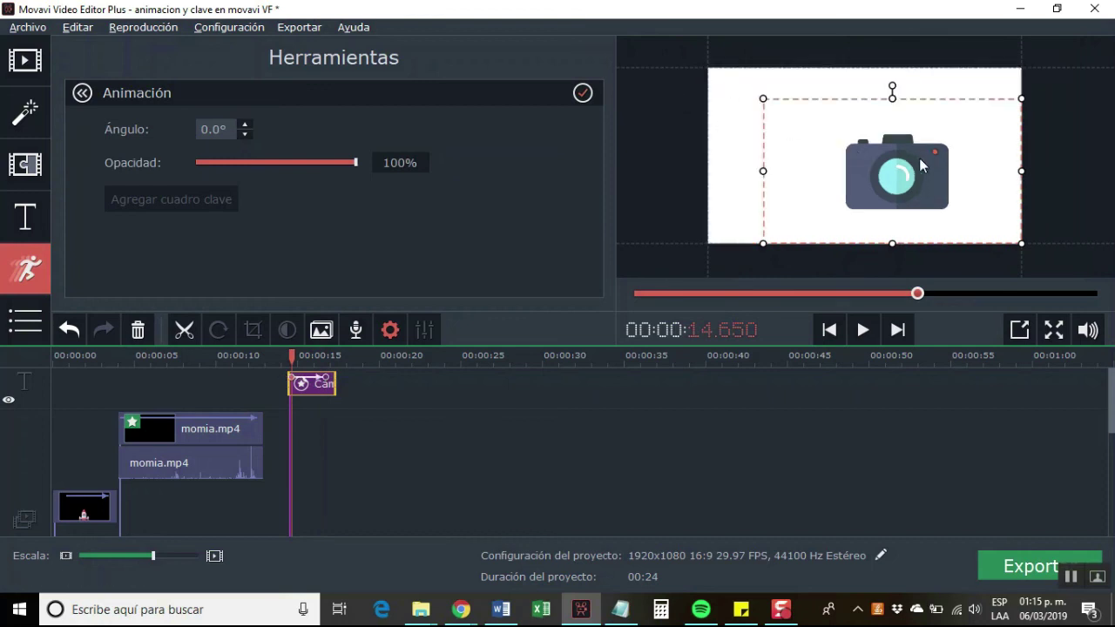
left_click_drag(1021, 99, 859, 163)
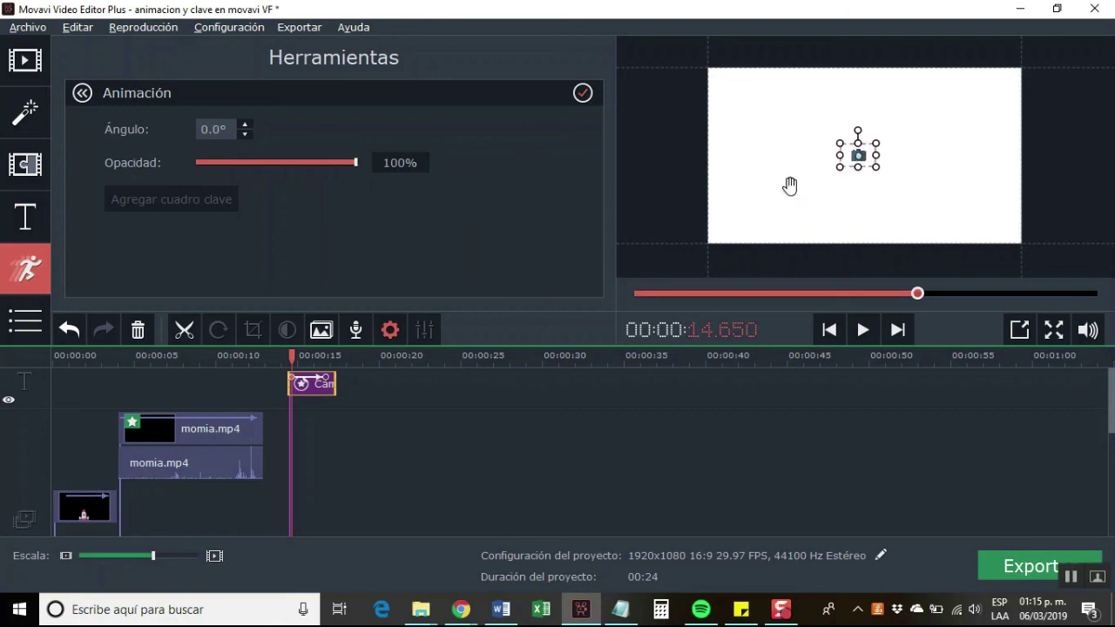
- Check the camera sticker's 16.75-second keyframe and play the animation from just before the sticker begins
left_click_drag(318, 379, 326, 380)
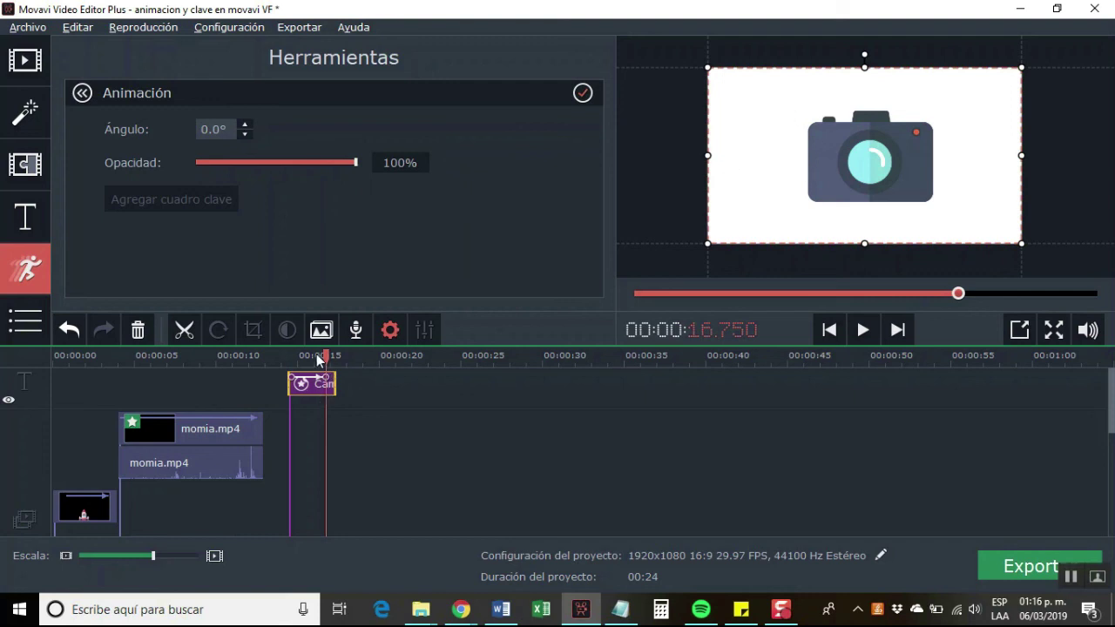
left_click_drag(327, 357, 280, 357)
left_click(865, 330)
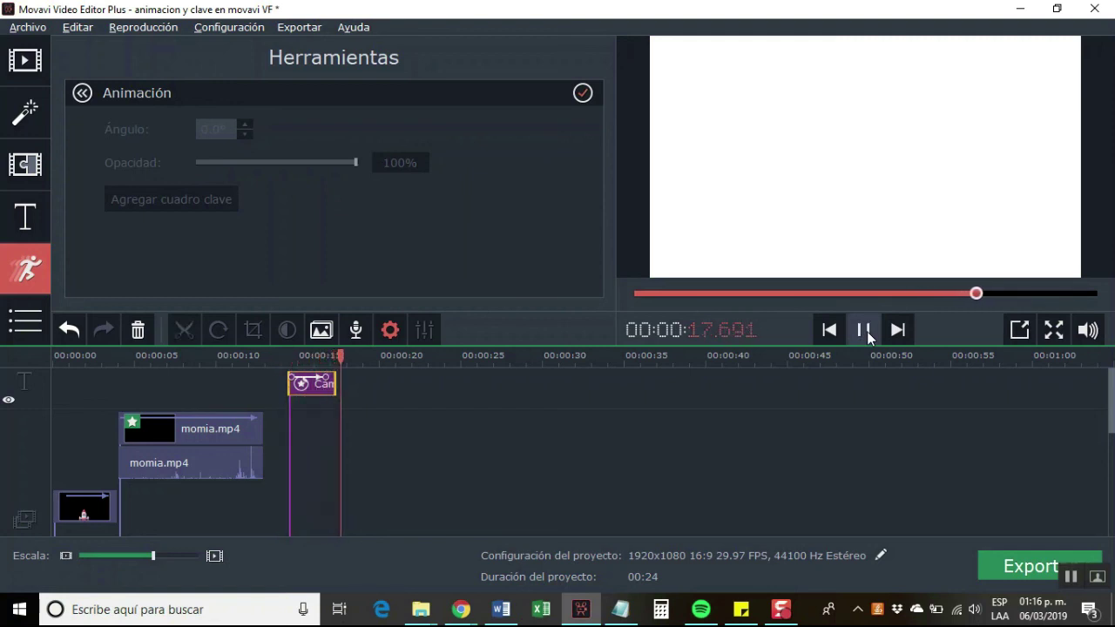
left_click(865, 331)
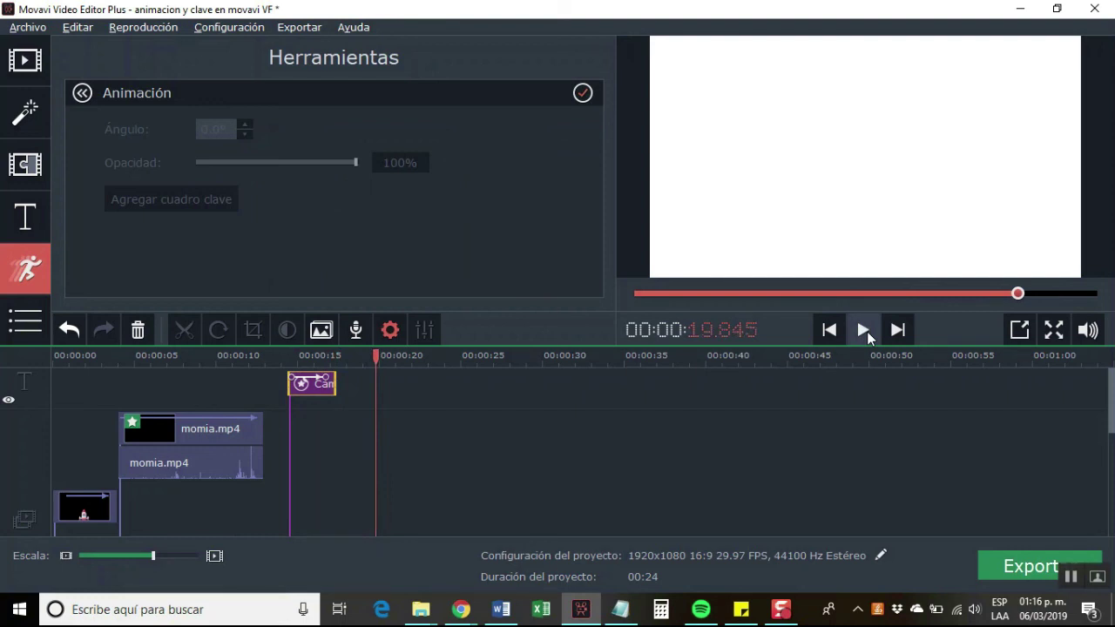